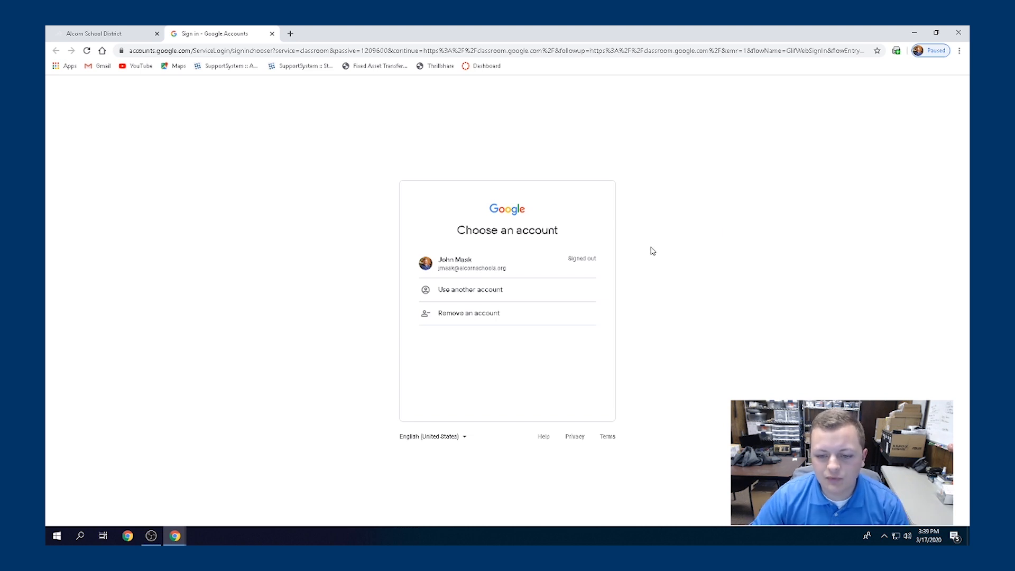
Sign in with the school account and its password to reach the Classroom home page
left_click(491, 269)
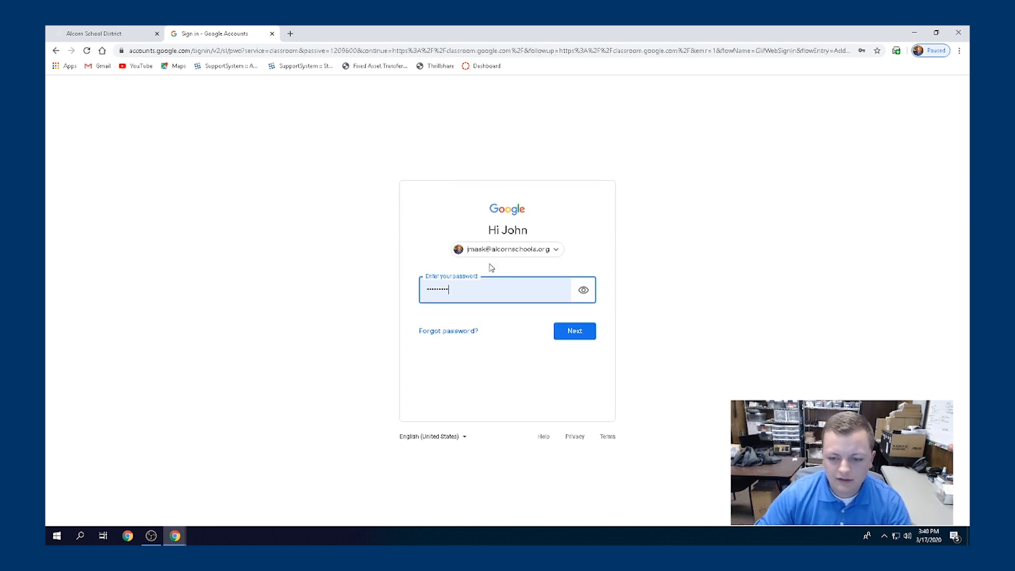
left_click(560, 332)
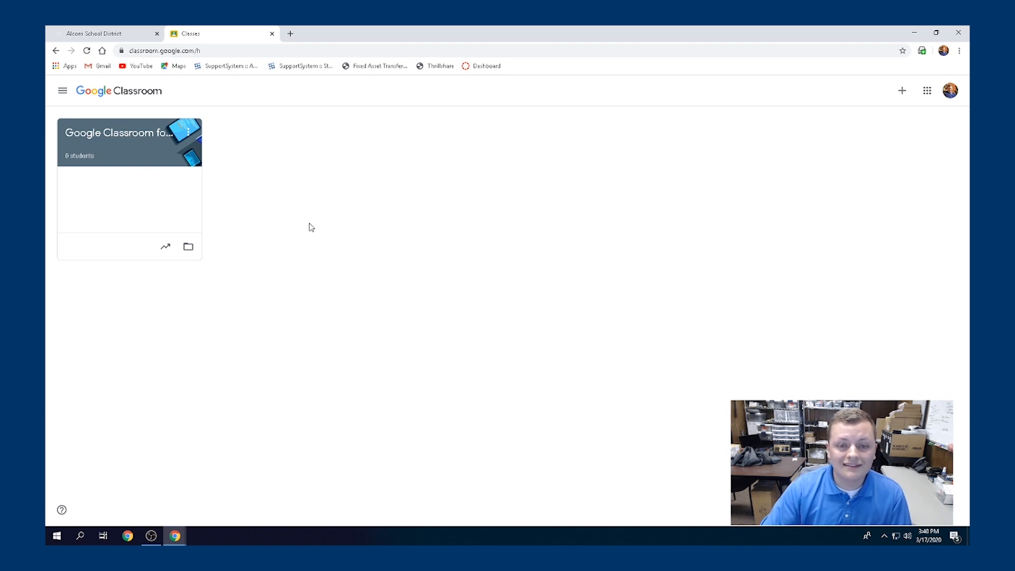
Open the Google Classroom for ASD class, dismiss the move-posts tip, and go to Classwork
left_click(142, 139)
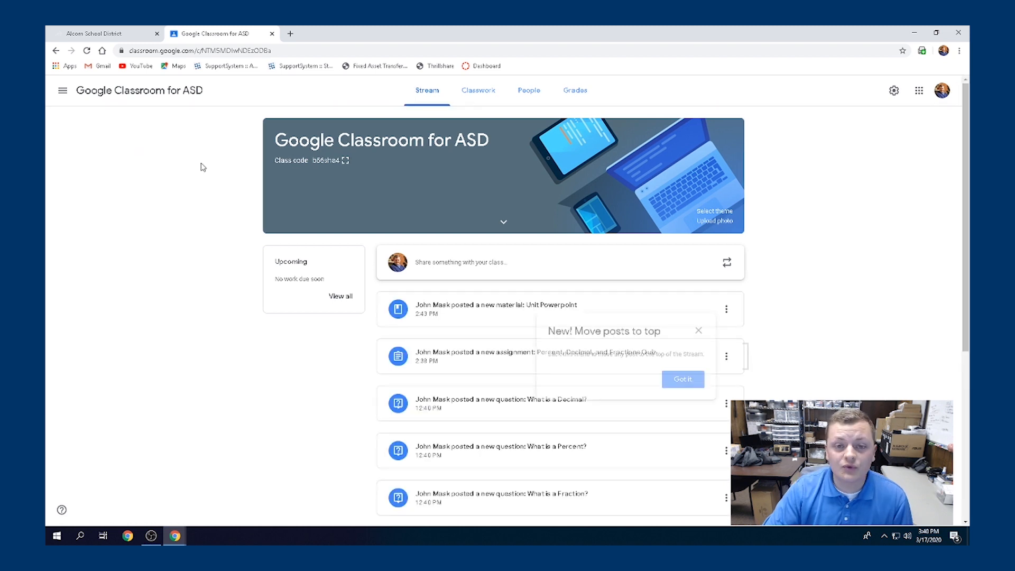
left_click(699, 330)
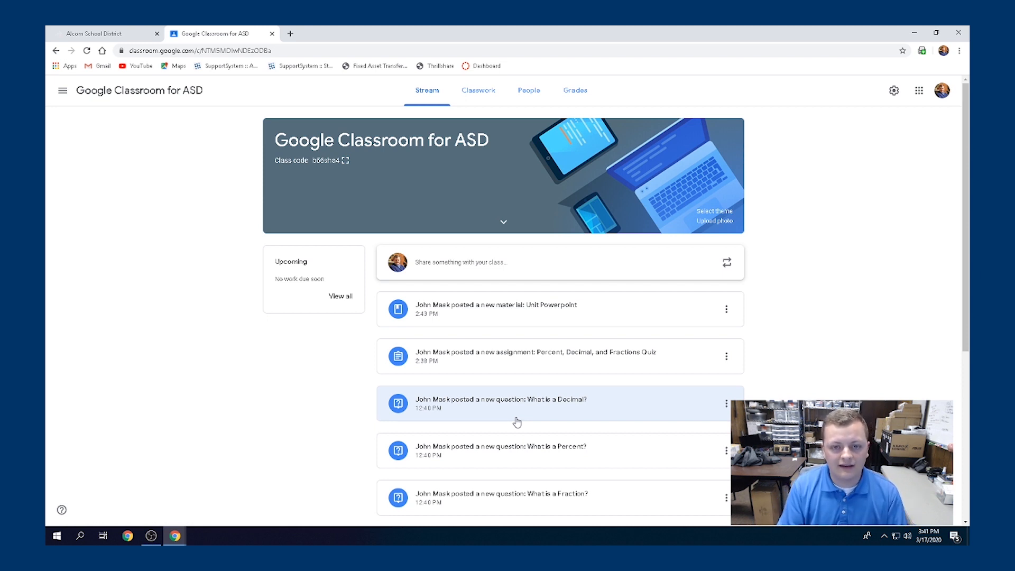
scroll(544, 357, "down", 3)
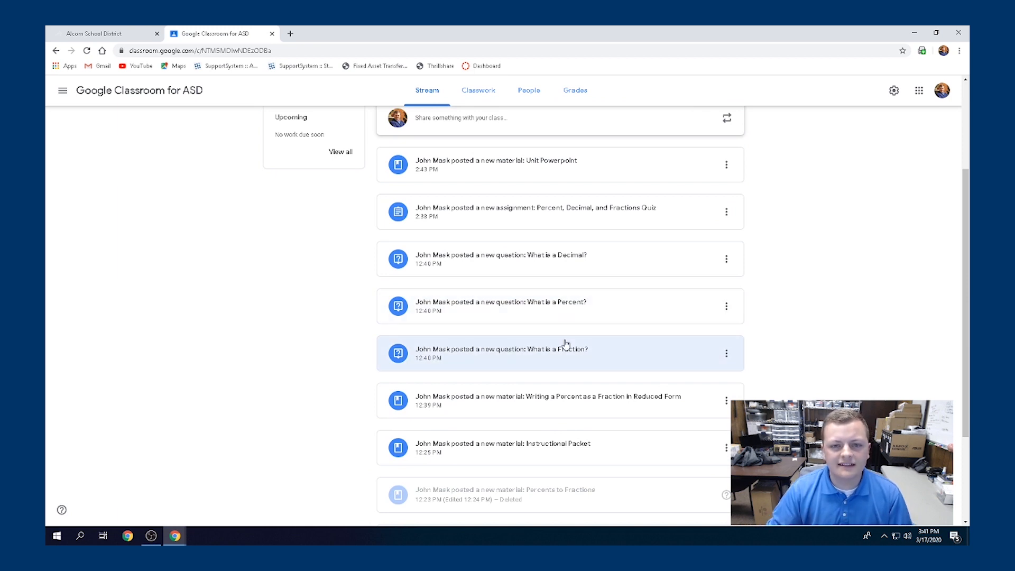
scroll(564, 344, "up", 3)
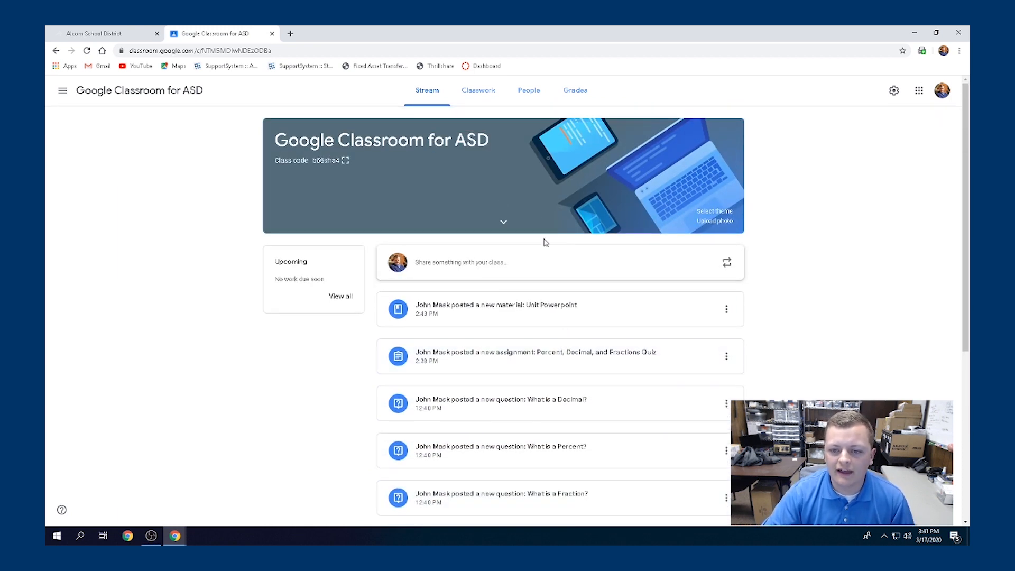
left_click(478, 96)
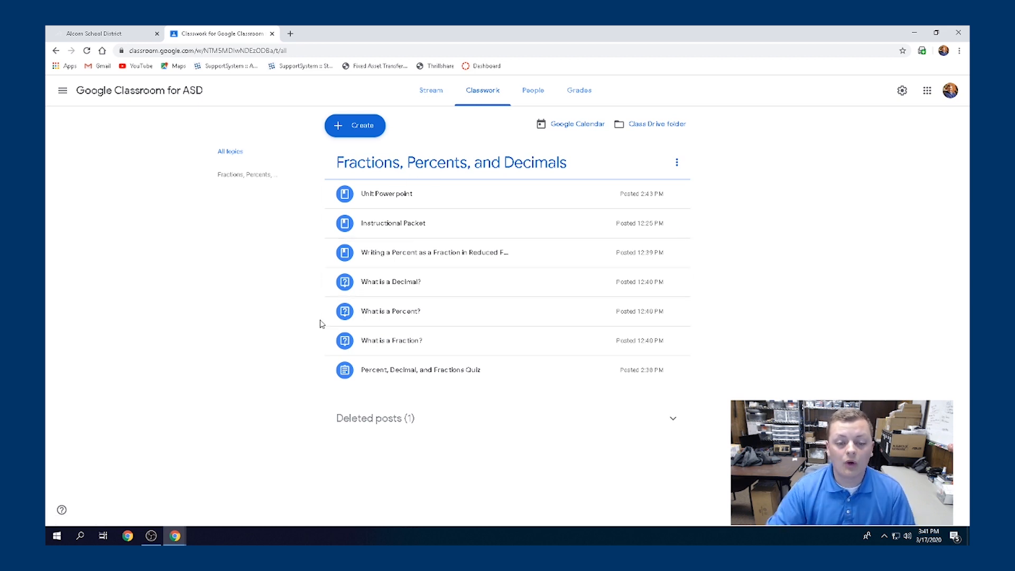
Add a new topic named 'Google Classroom' from the Create menu
left_click(353, 138)
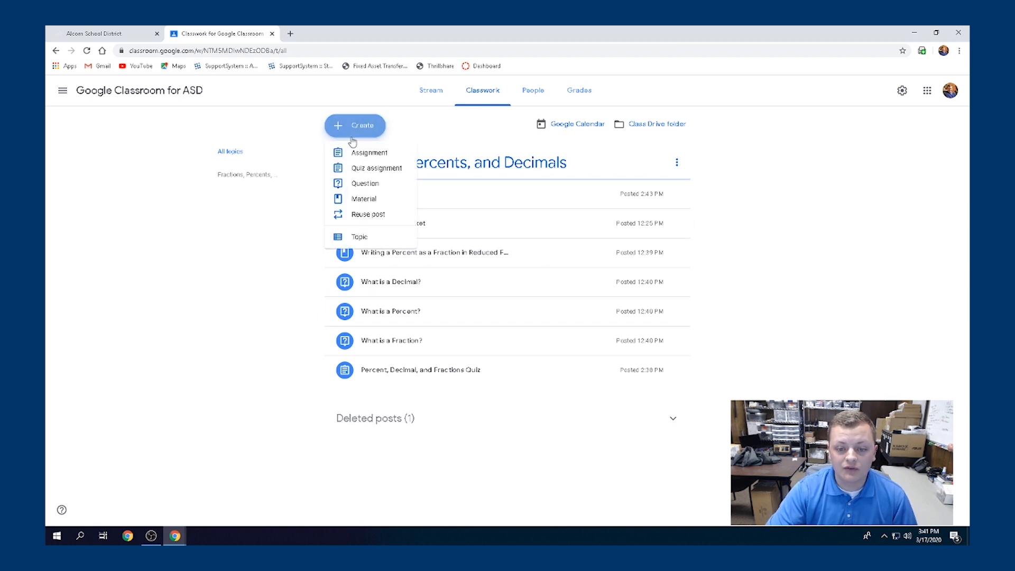
left_click(280, 272)
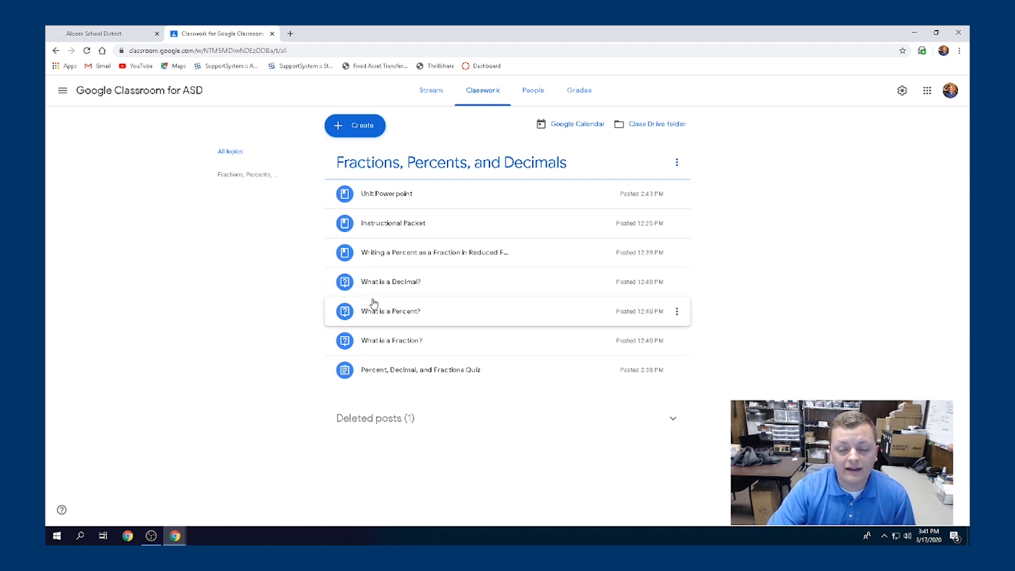
left_click(358, 132)
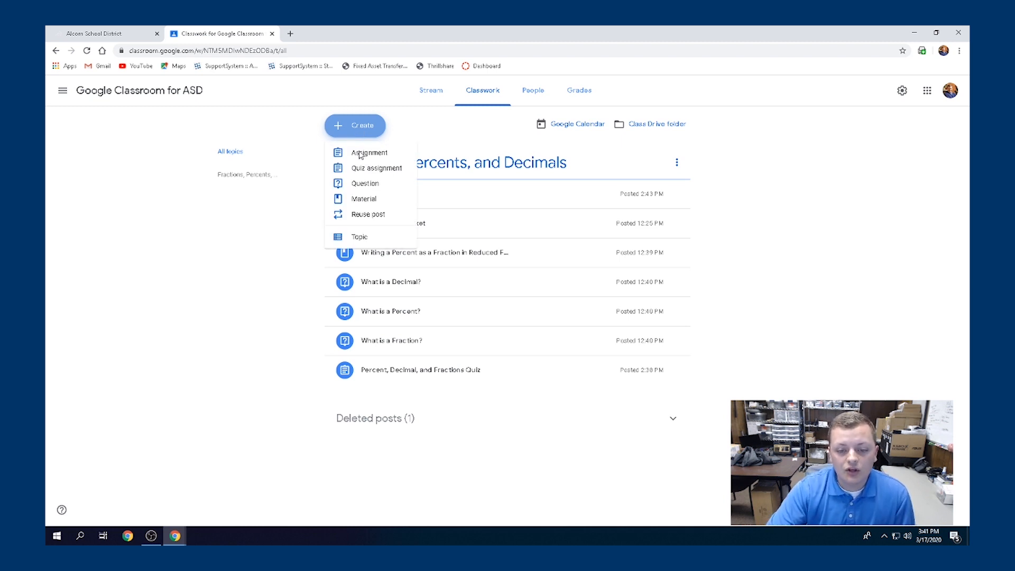
left_click(340, 241)
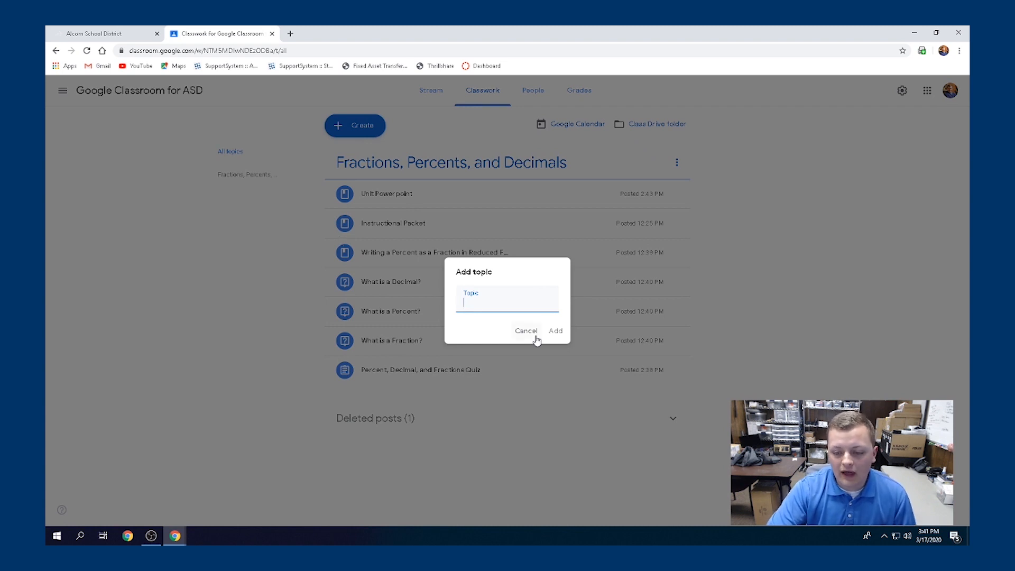
type("Go")
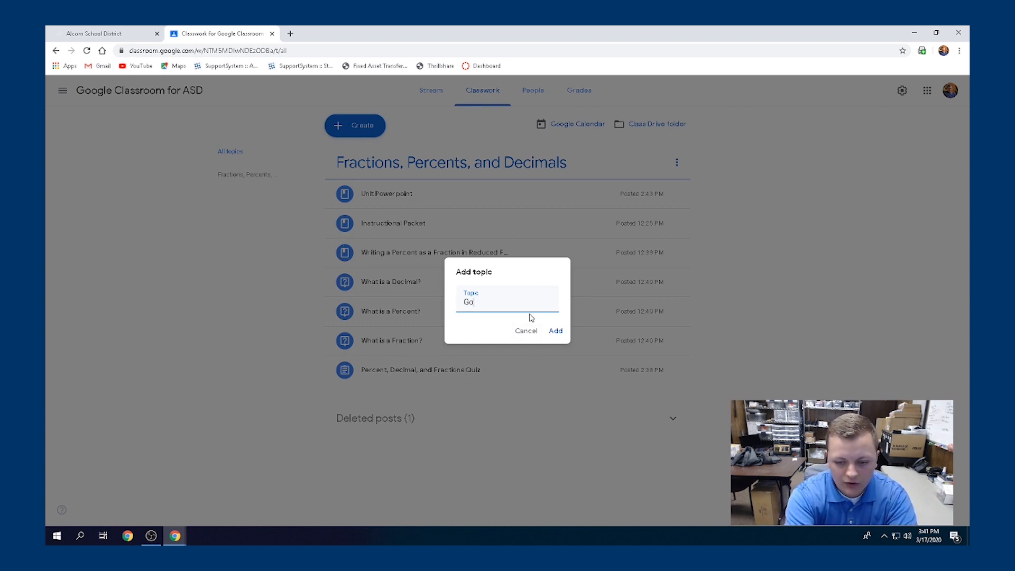
type("ogle Classroom")
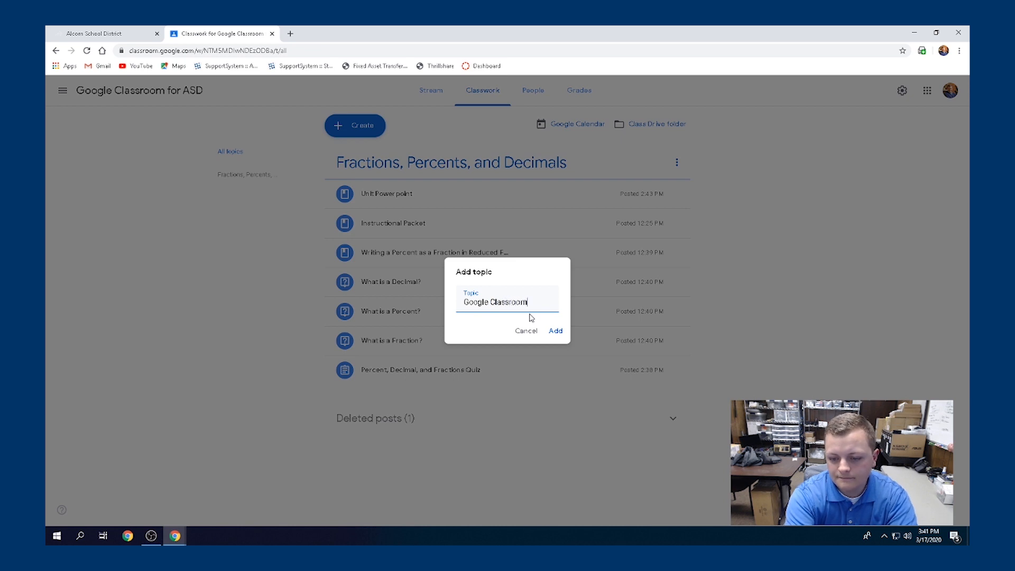
key("Return")
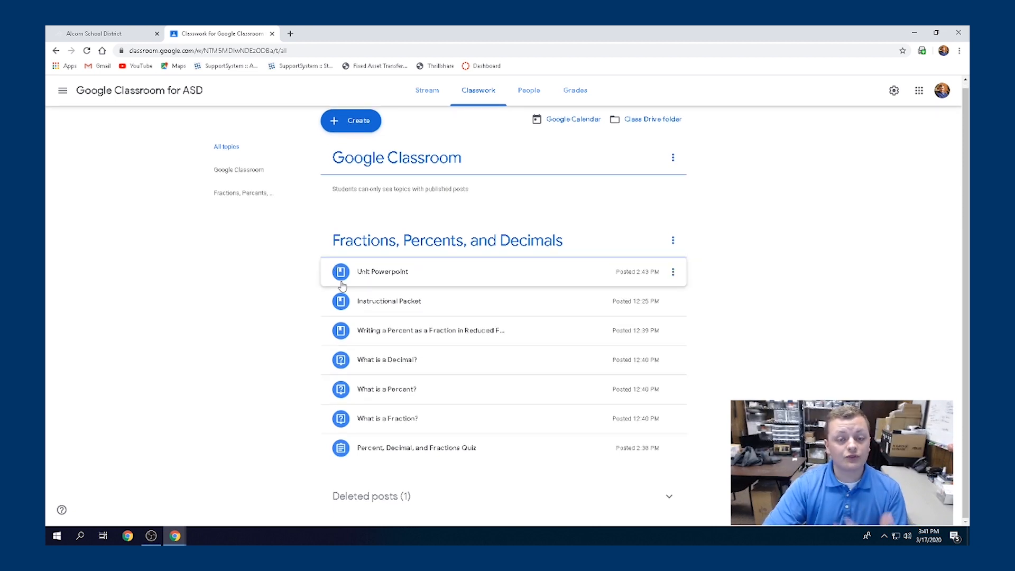
Open the Create dropdown on the Classwork page
left_click(343, 126)
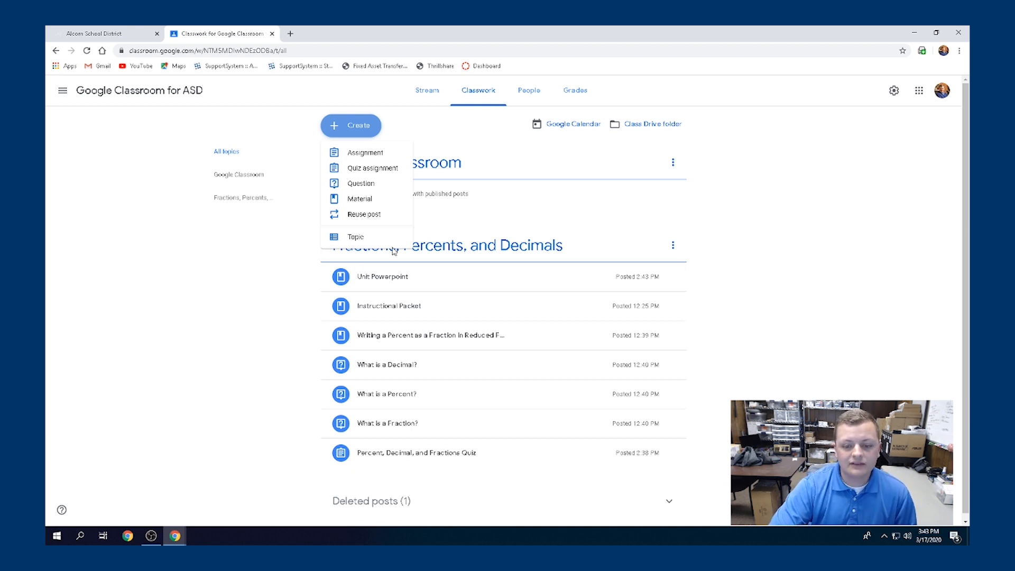
Open the Fractions, Percents, and Decimals topic page and scroll through its posts
left_click(807, 257)
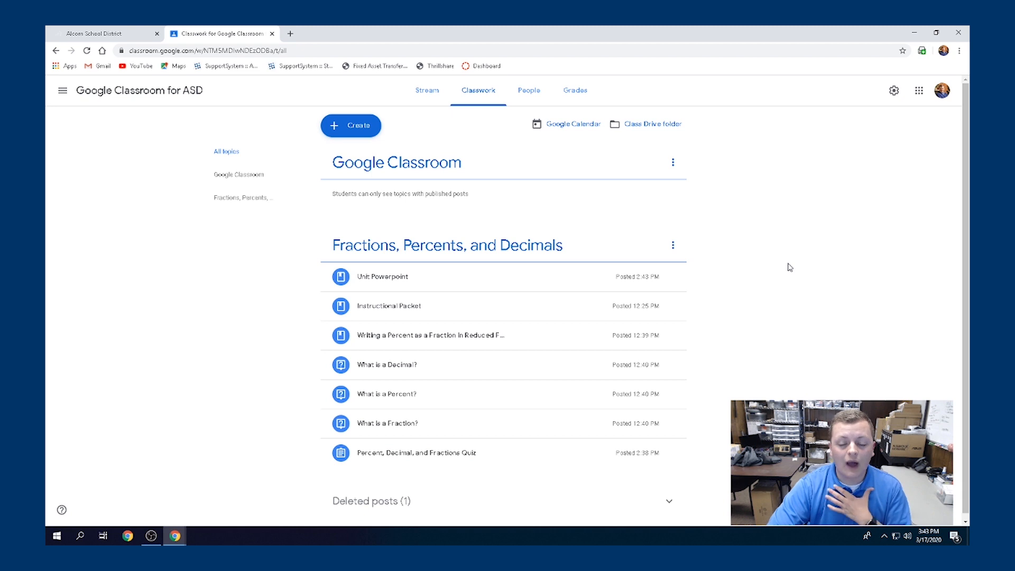
left_click(474, 248)
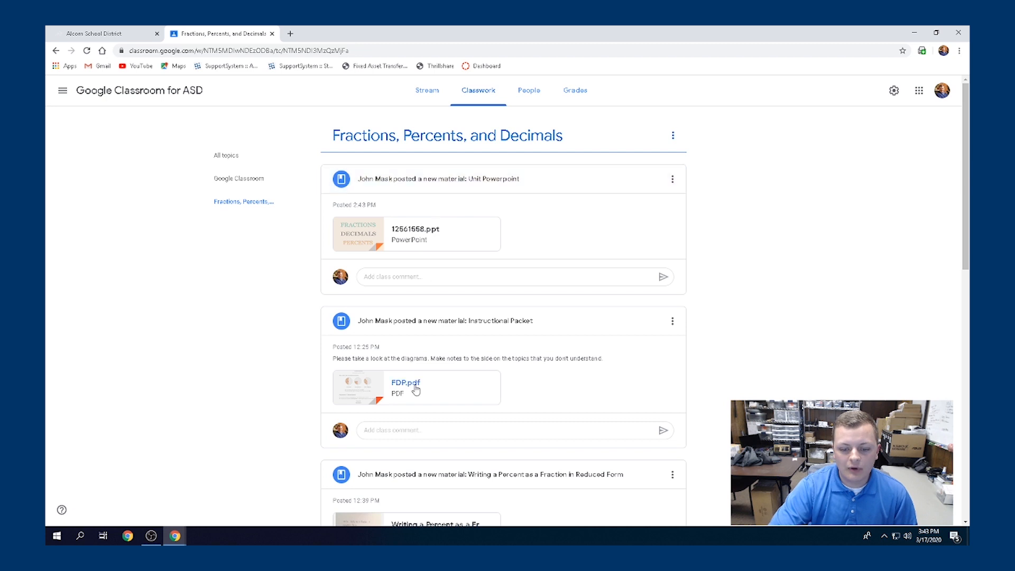
scroll(434, 420, "down", 2)
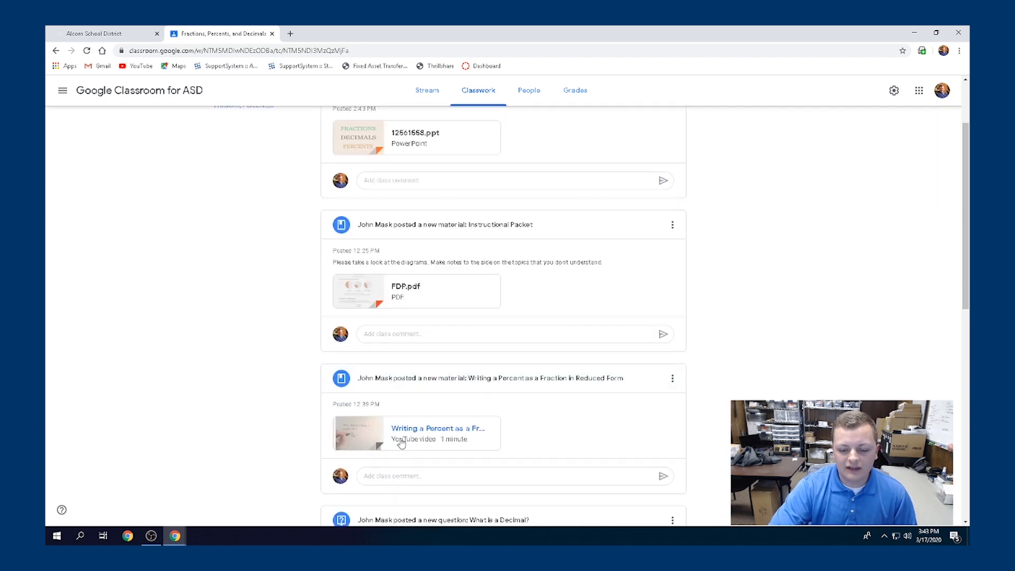
scroll(419, 419, "down", 2)
scroll(419, 419, "down", 3)
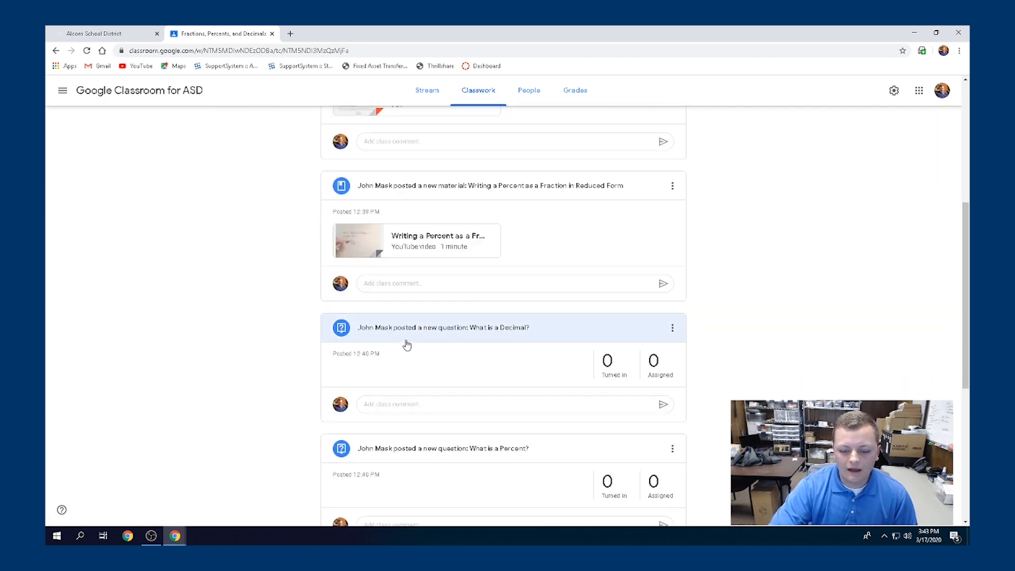
scroll(459, 407, "down", 5)
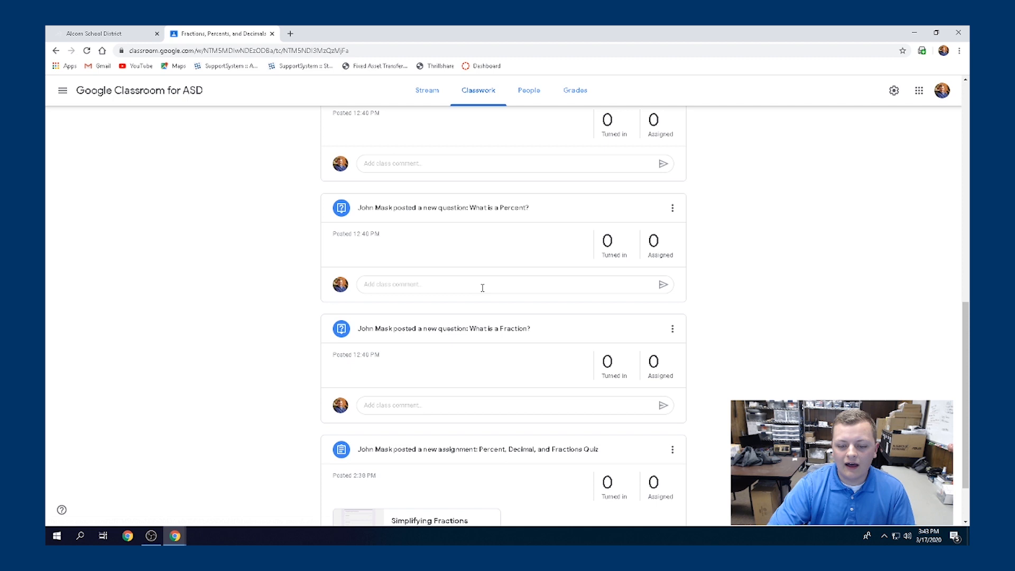
scroll(584, 408, "down", 2)
scroll(609, 271, "up", 4)
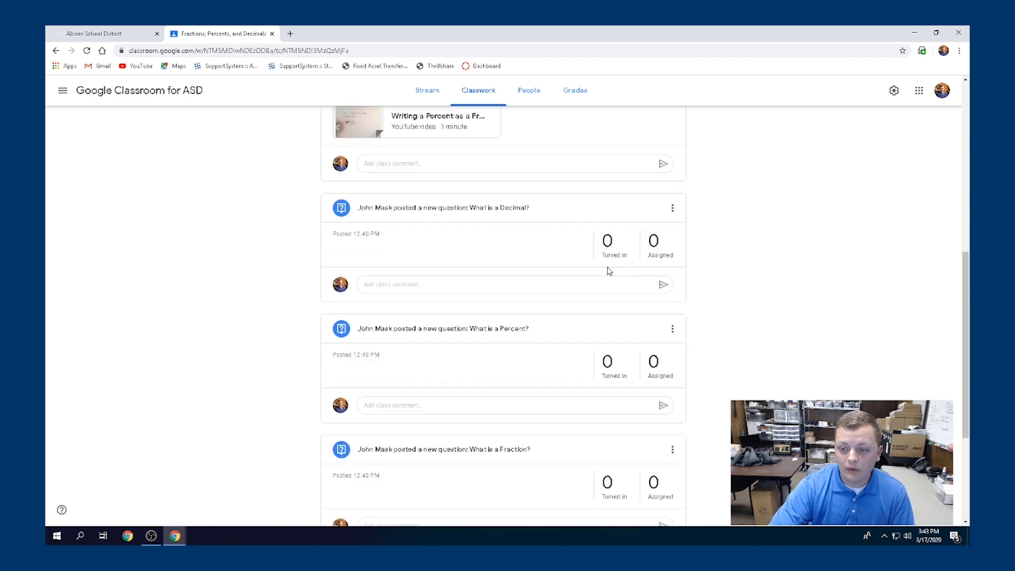
scroll(608, 271, "up", 3)
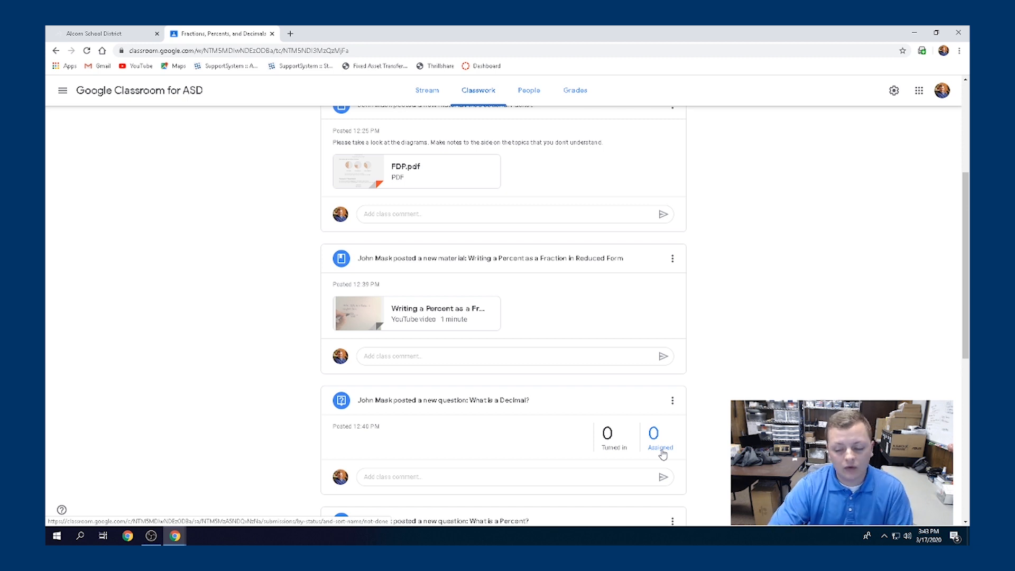
scroll(661, 452, "up", 2)
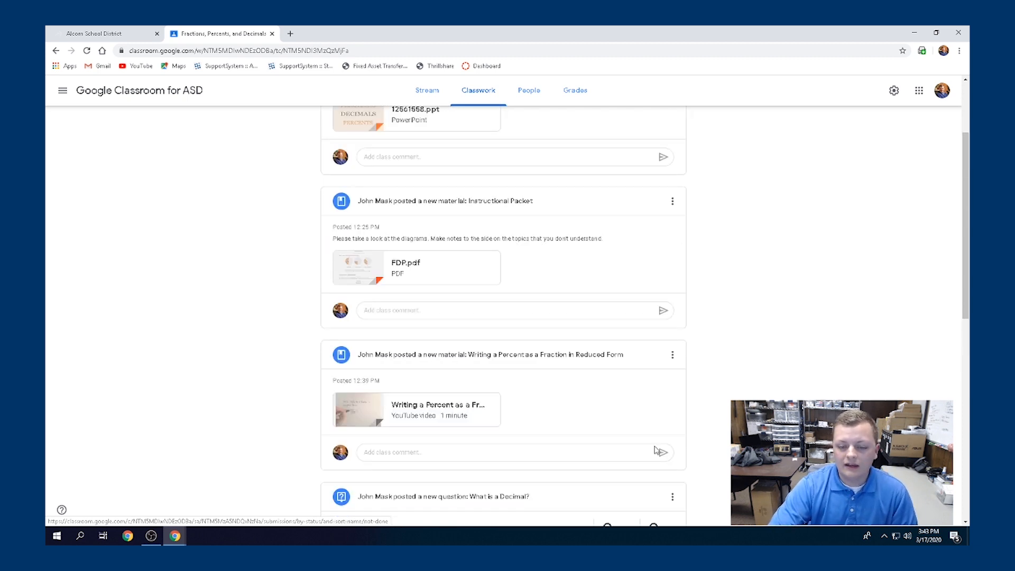
scroll(656, 450, "up", 2)
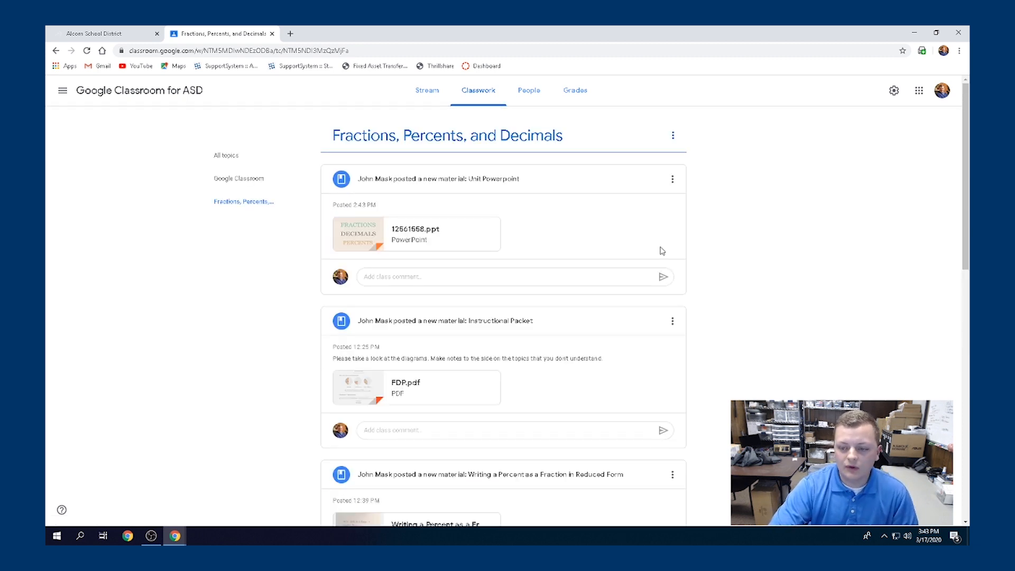
Preview the Unit Powerpoint slide deck, scroll through its slides, and return to Classwork
left_click(257, 180)
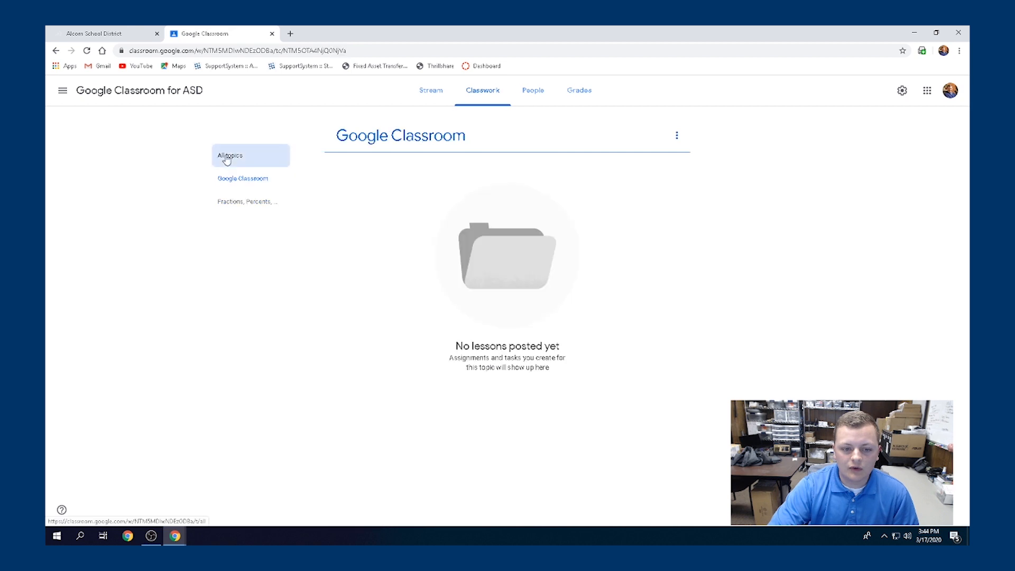
left_click(227, 157)
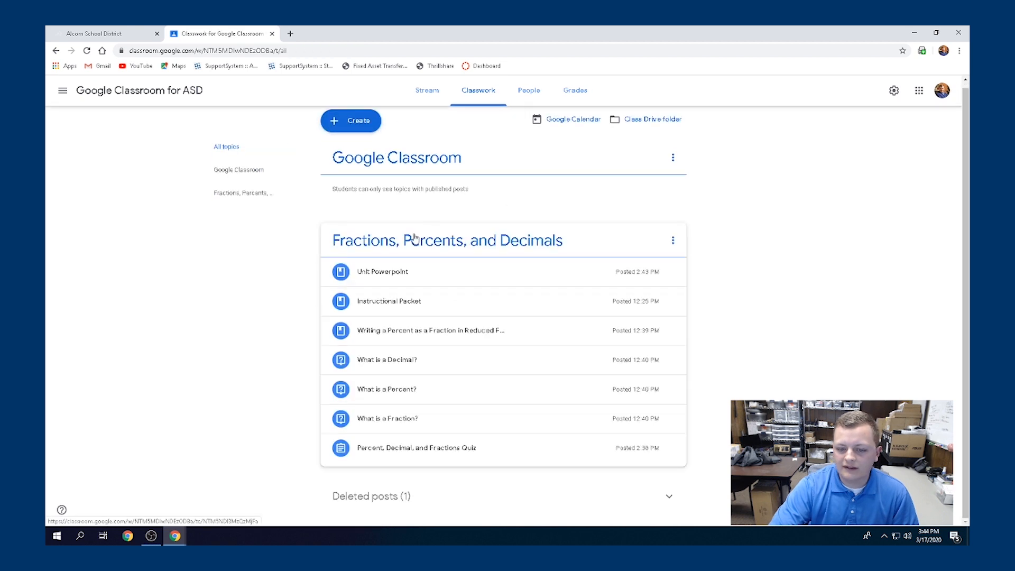
left_click(390, 279)
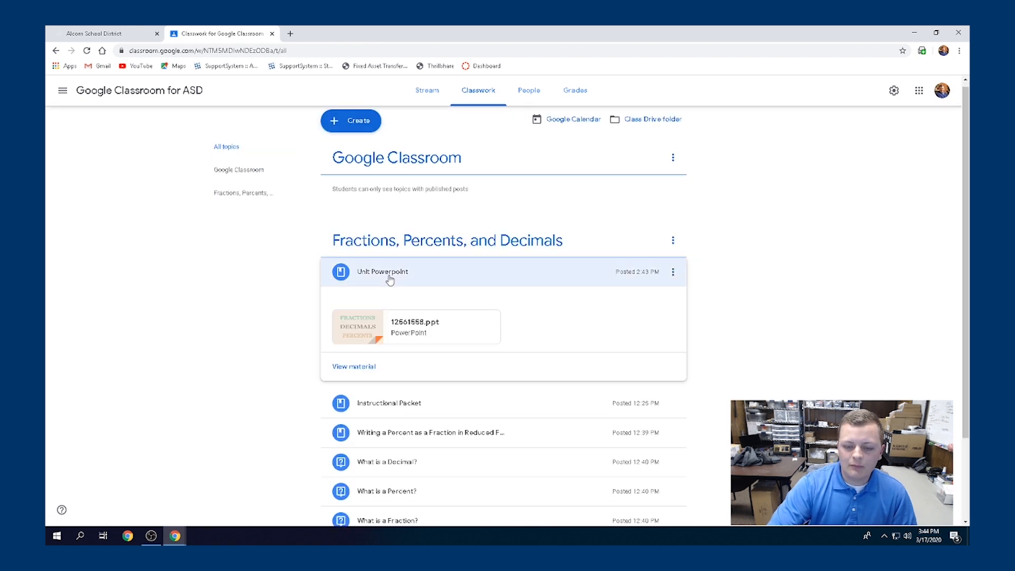
left_click(363, 339)
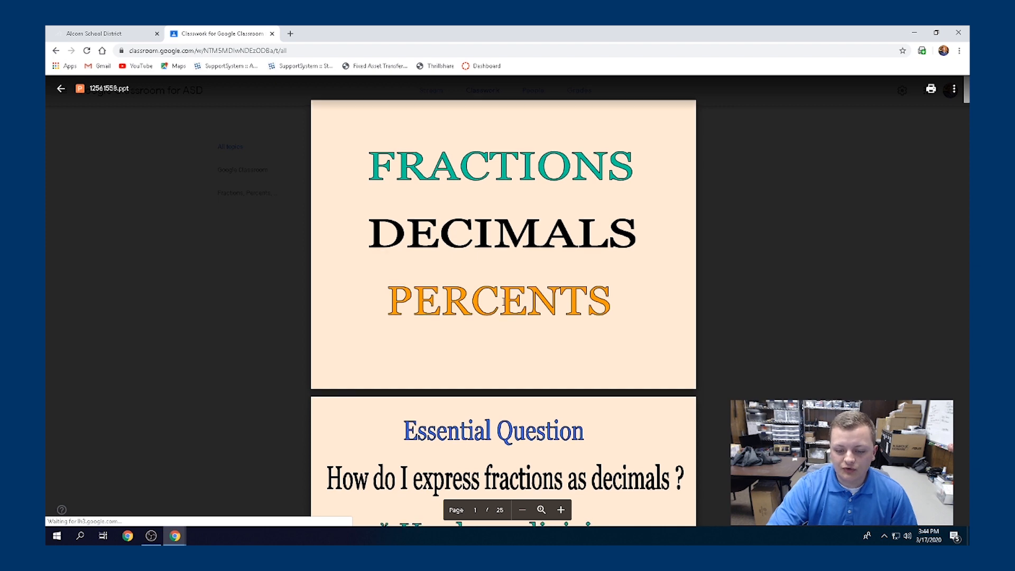
scroll(502, 301, "down", 2)
scroll(503, 301, "down", 7)
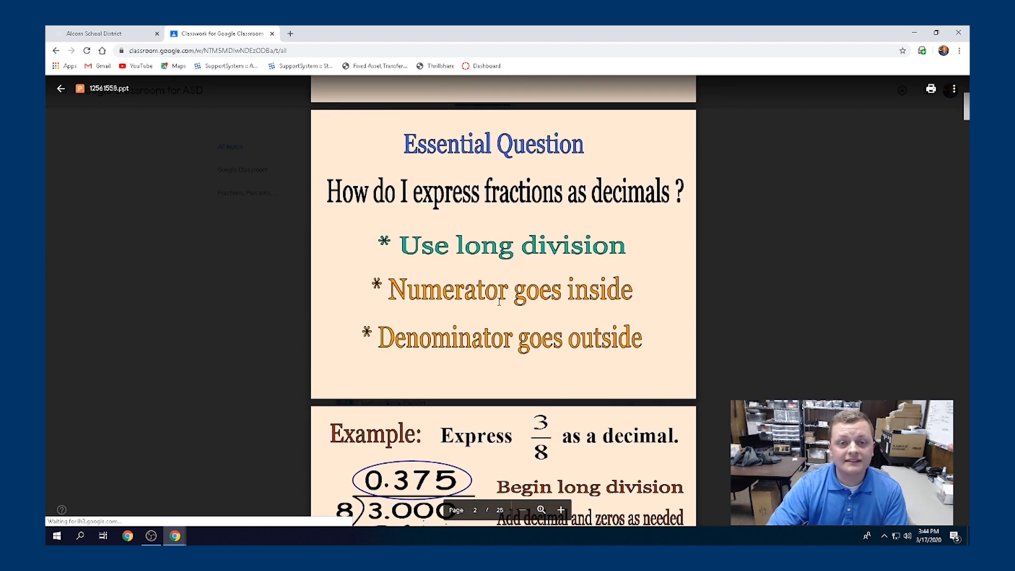
scroll(498, 302, "down", 3)
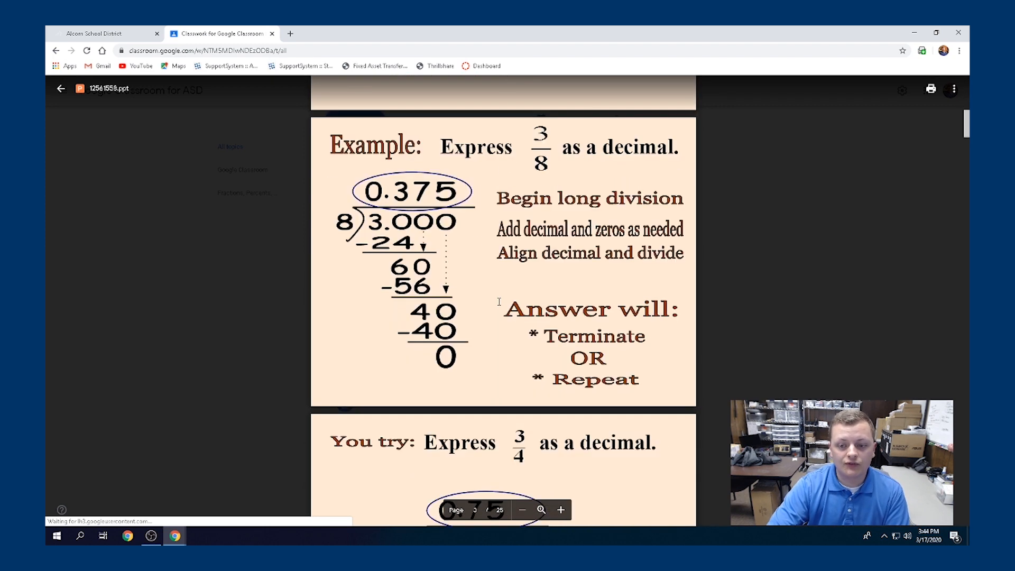
scroll(498, 301, "down", 2)
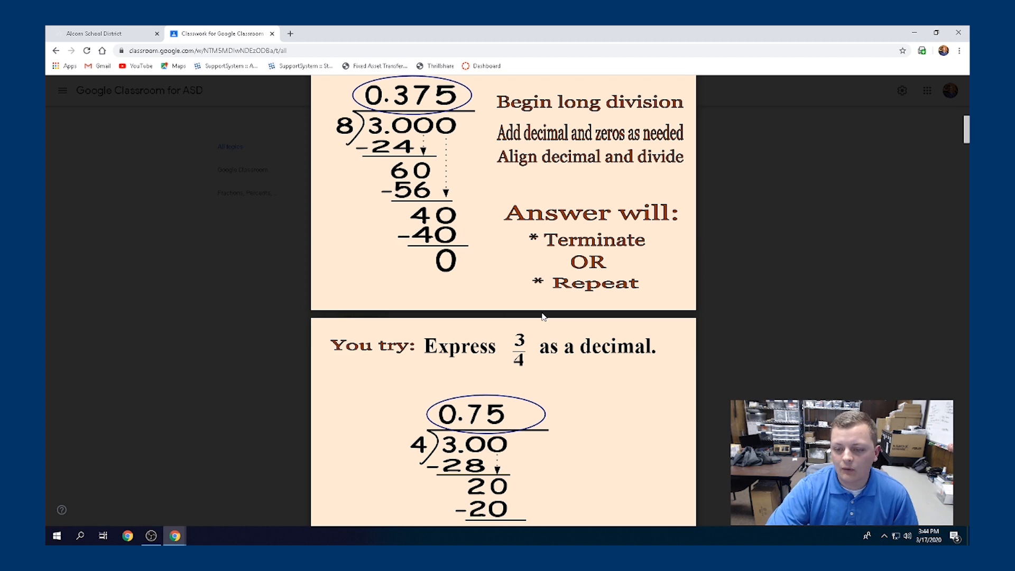
scroll(543, 317, "up", 10)
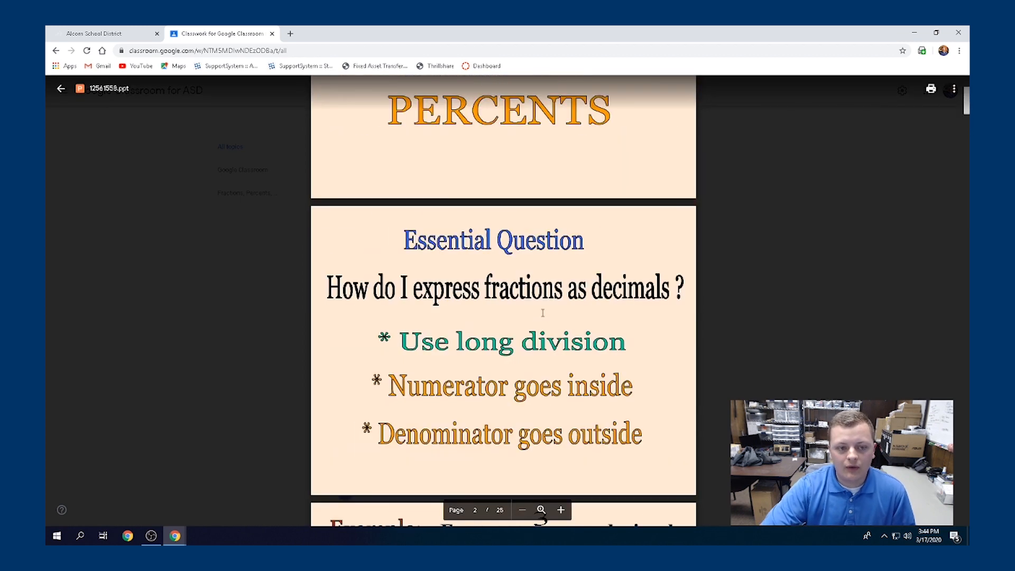
left_click(61, 89)
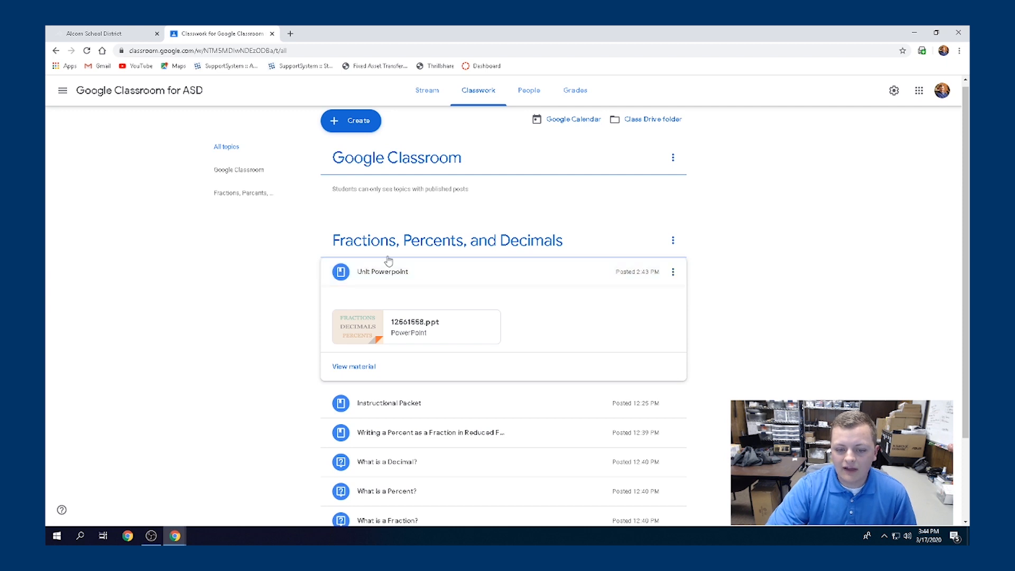
Expand the Instructional Packet and Writing a Percent as a Fraction posts, opening the YouTube video
scroll(396, 277, "down", 2)
scroll(397, 284, "down", 1)
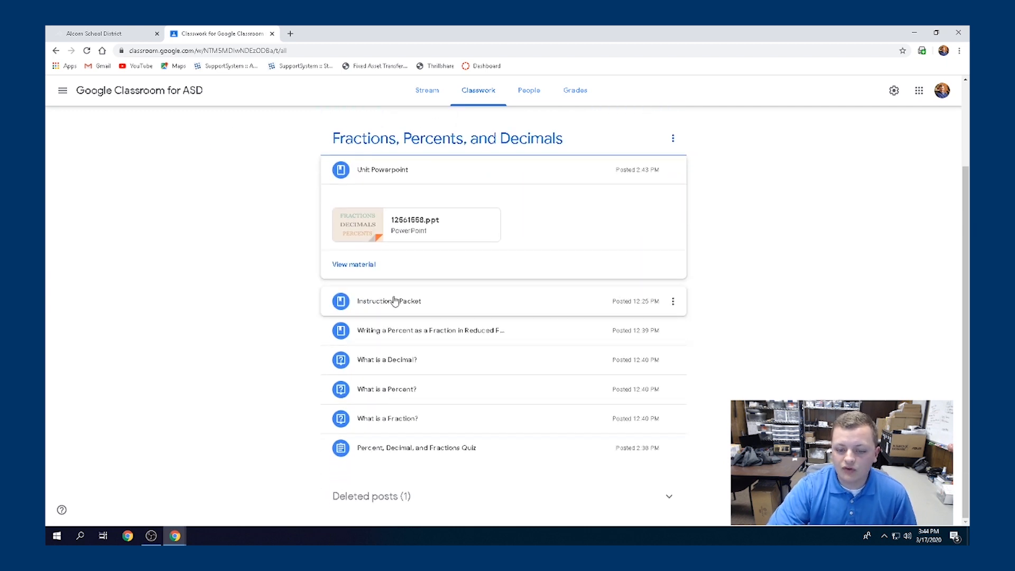
left_click(394, 300)
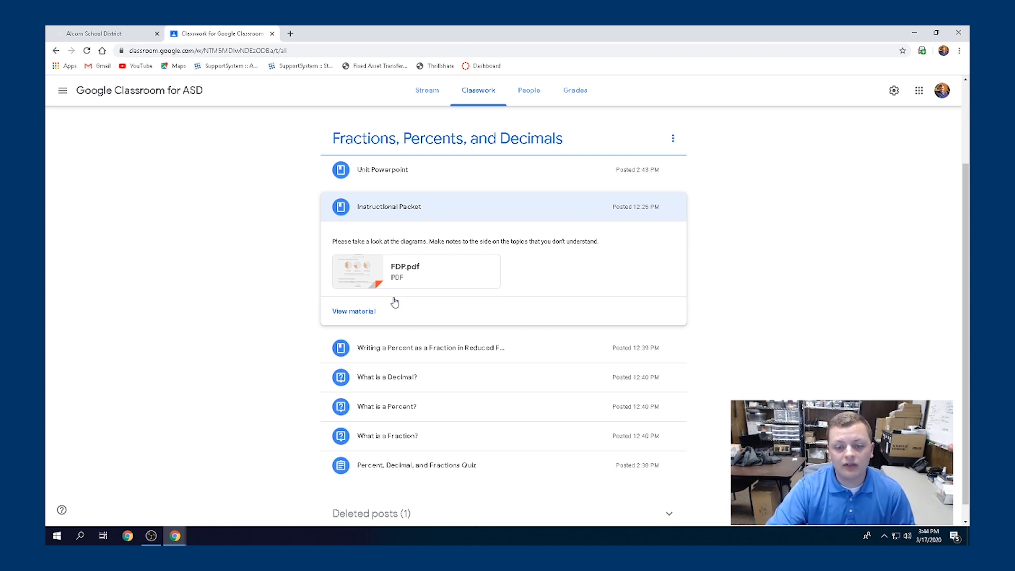
scroll(370, 299, "down", 1)
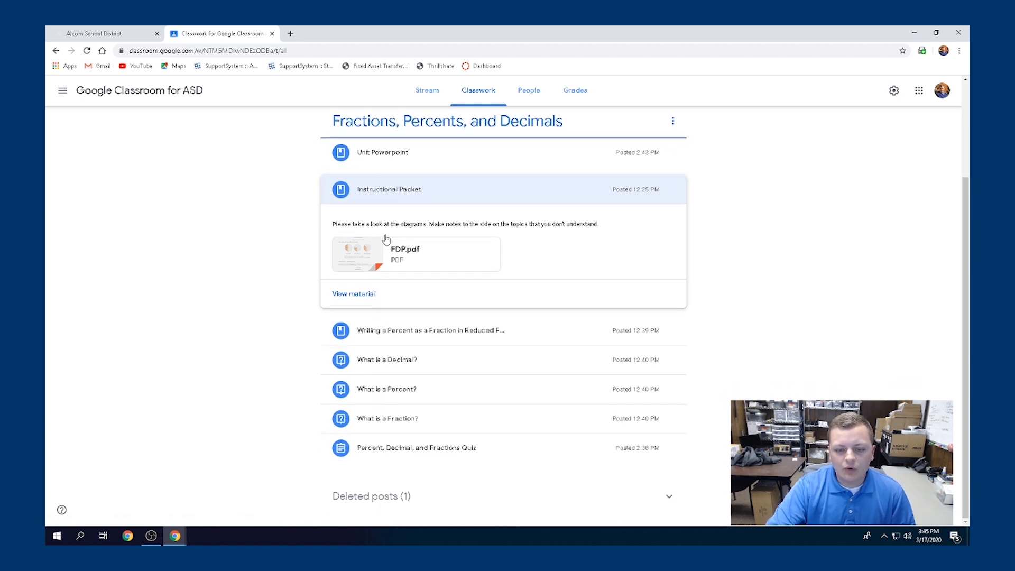
left_click(374, 330)
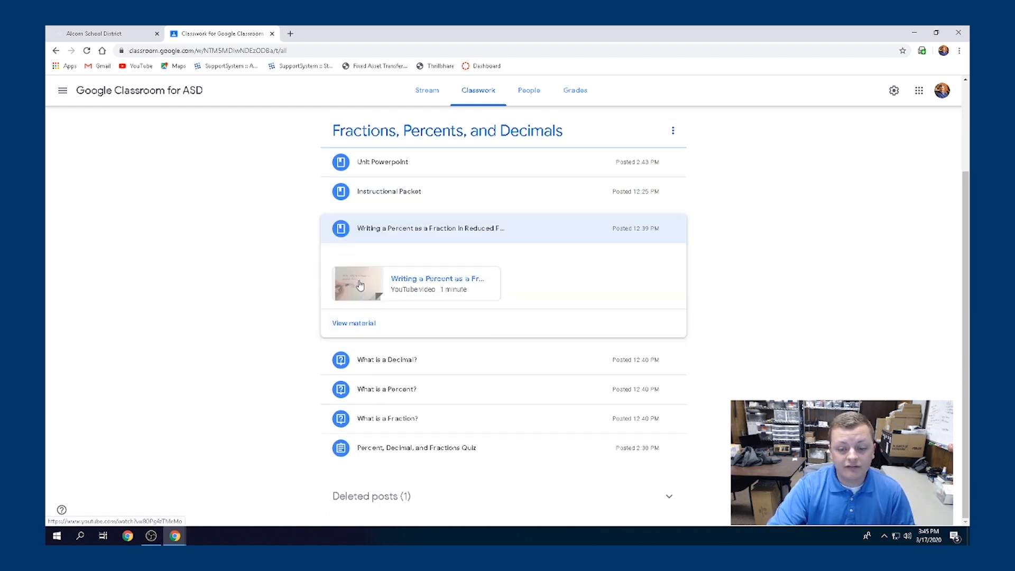
left_click(373, 290)
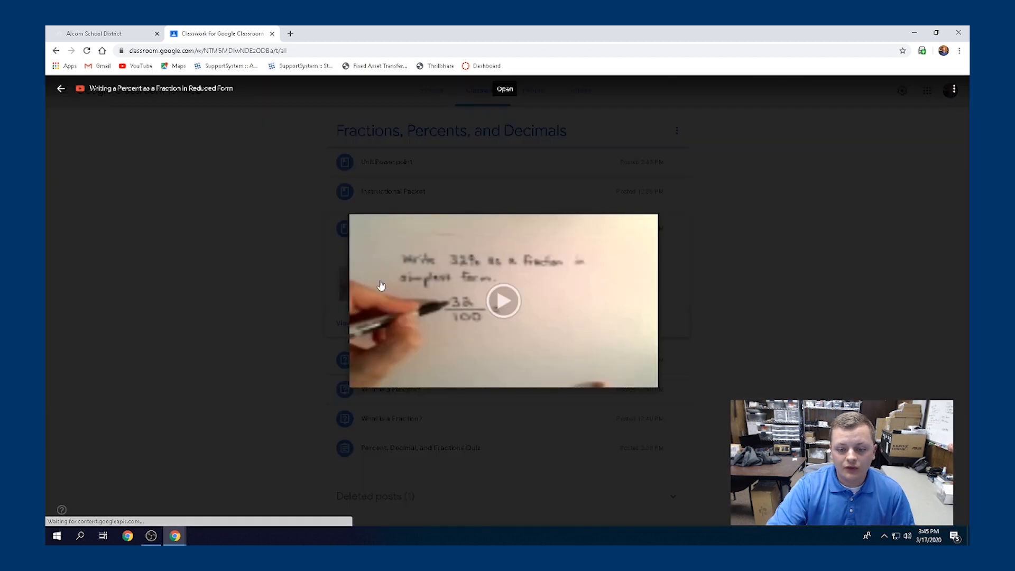
Play the video, then expand What is a Decimal? and the quiz to open the Simplifying Fractions form
left_click(504, 309)
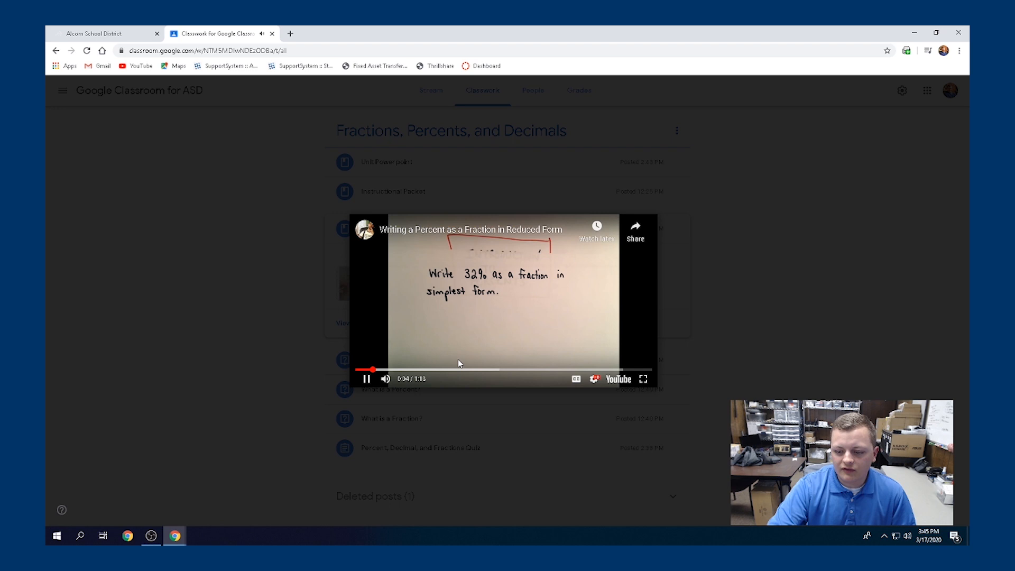
key("Escape")
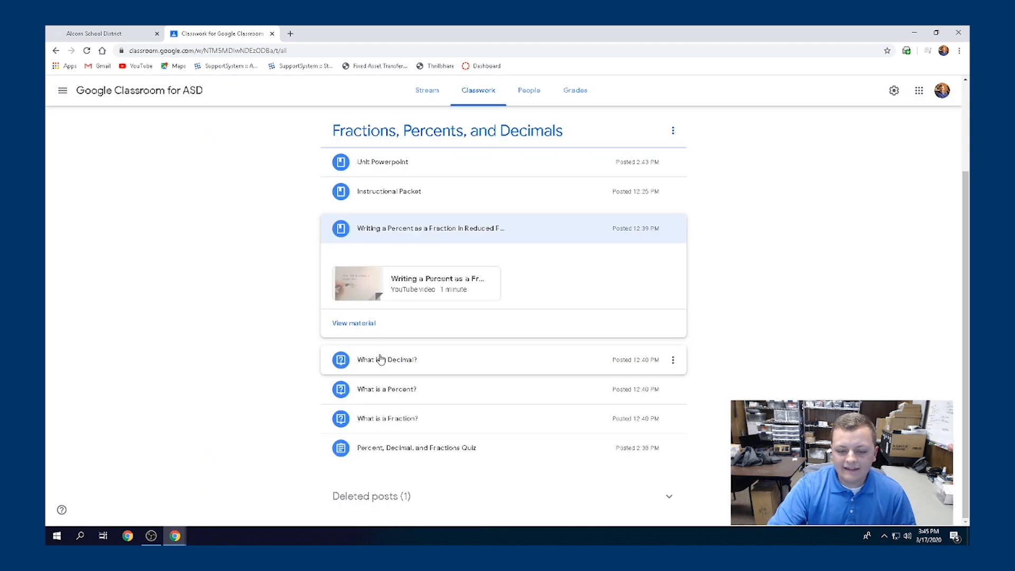
left_click(380, 359)
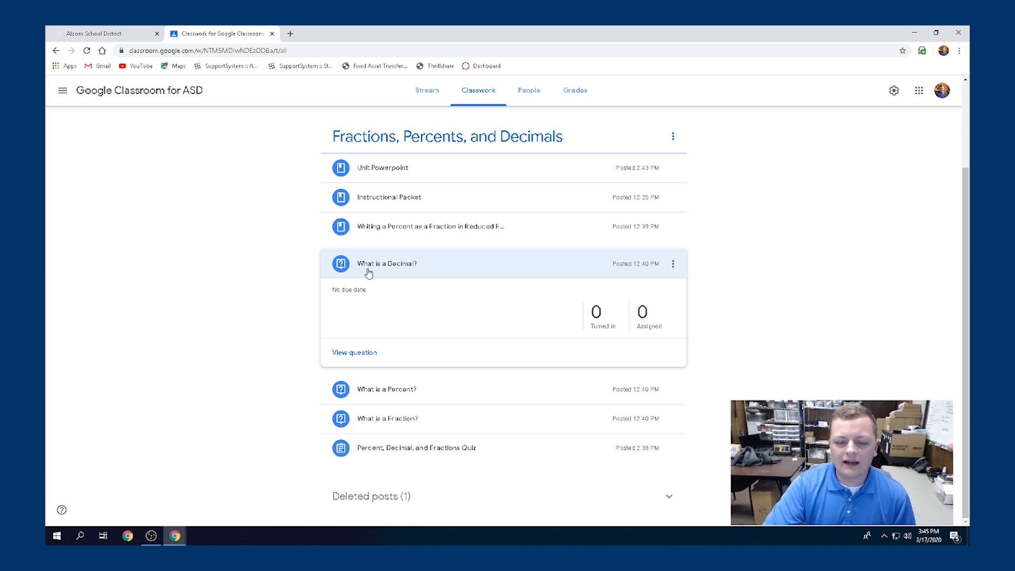
left_click(410, 449)
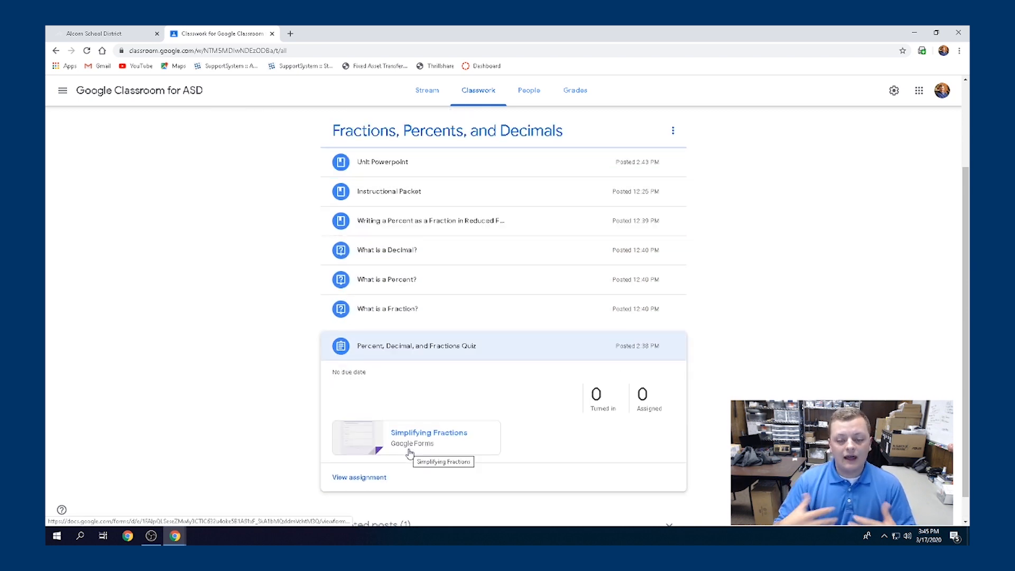
left_click(355, 446)
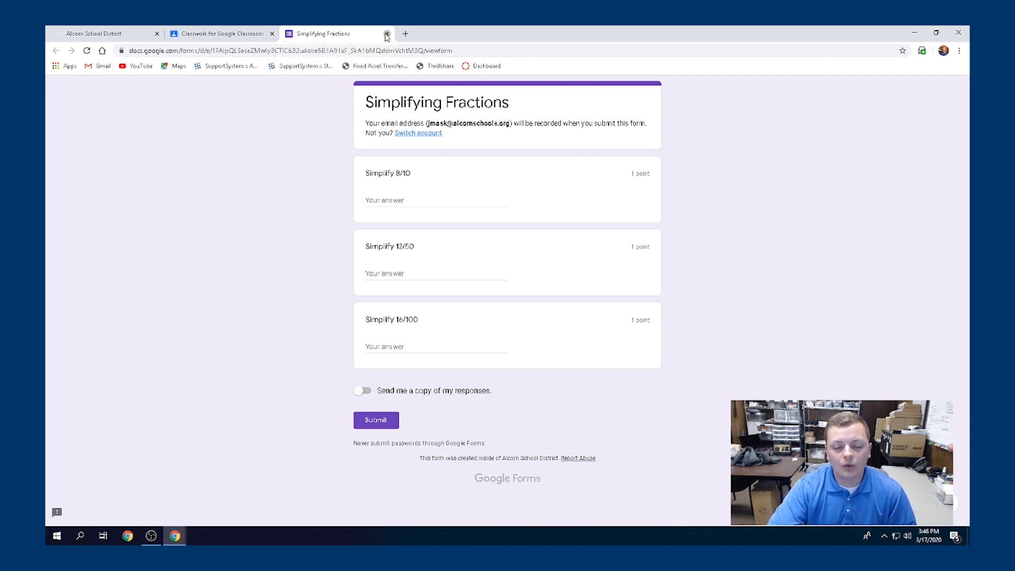
Close the Simplifying Fractions form tab to return to Classroom
left_click(386, 33)
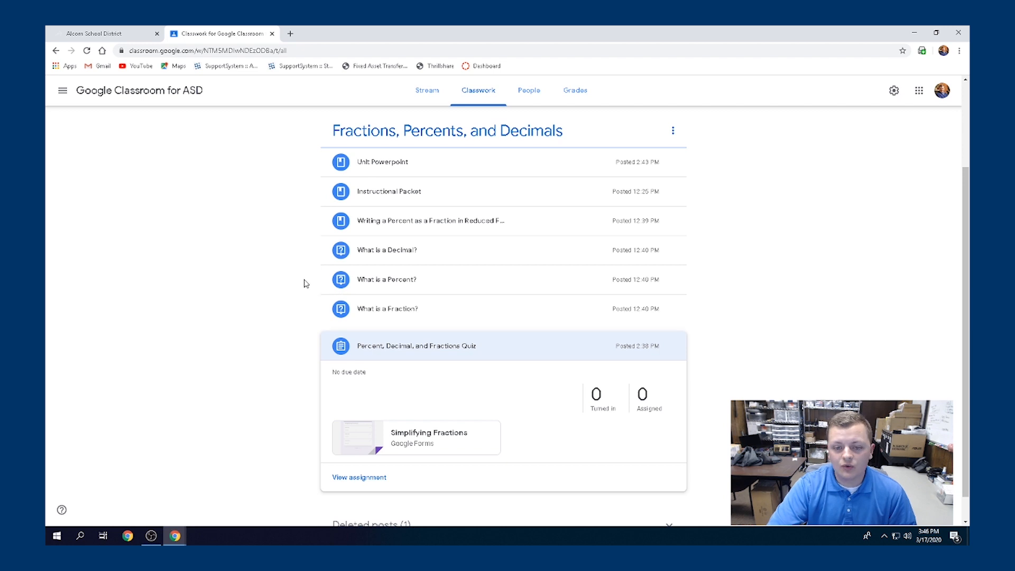
Start an assignment titled 'Creating Assignments' with instructions 'Please create one topic module with three items'
scroll(742, 314, "up", 3)
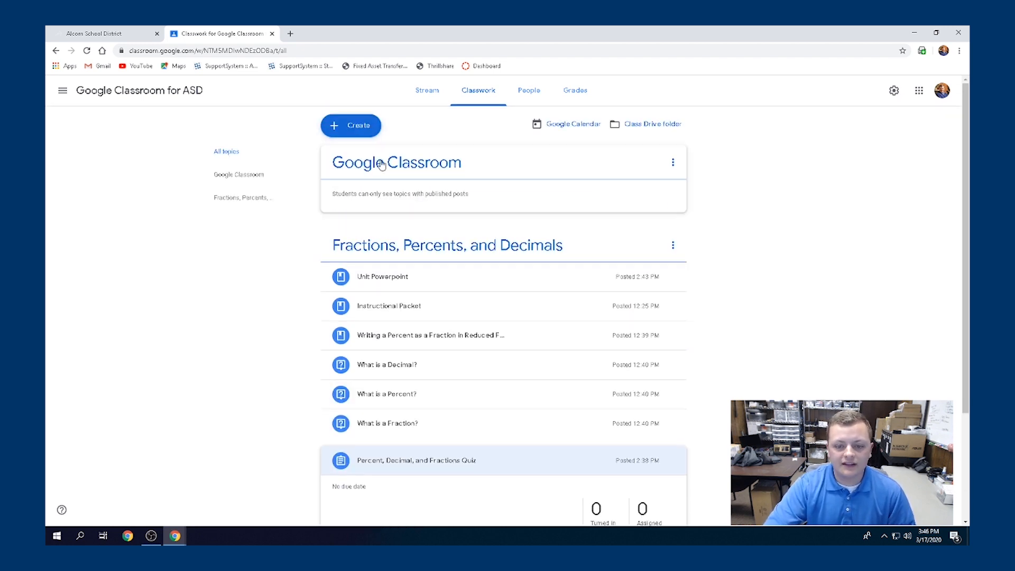
left_click(358, 128)
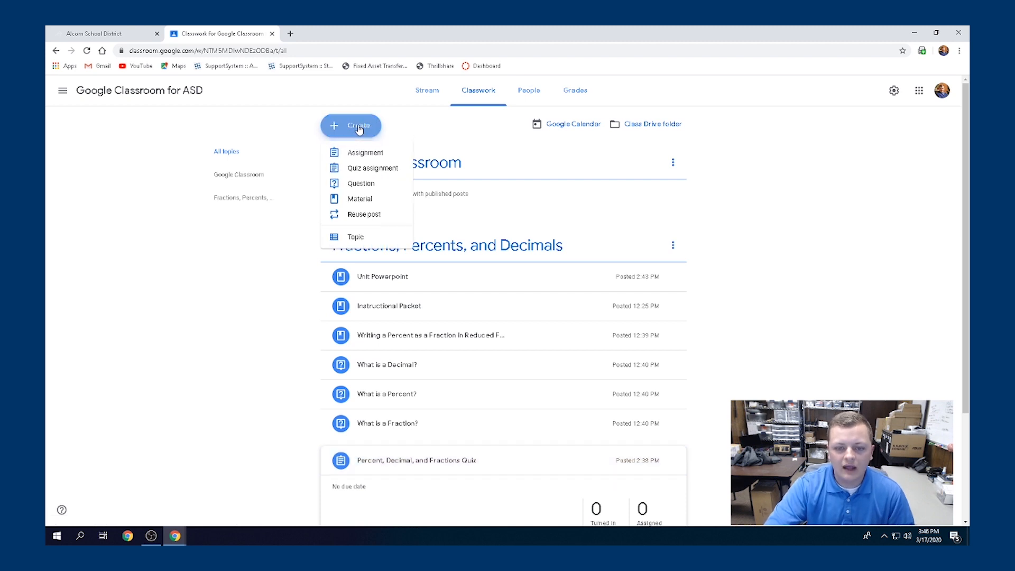
left_click(354, 154)
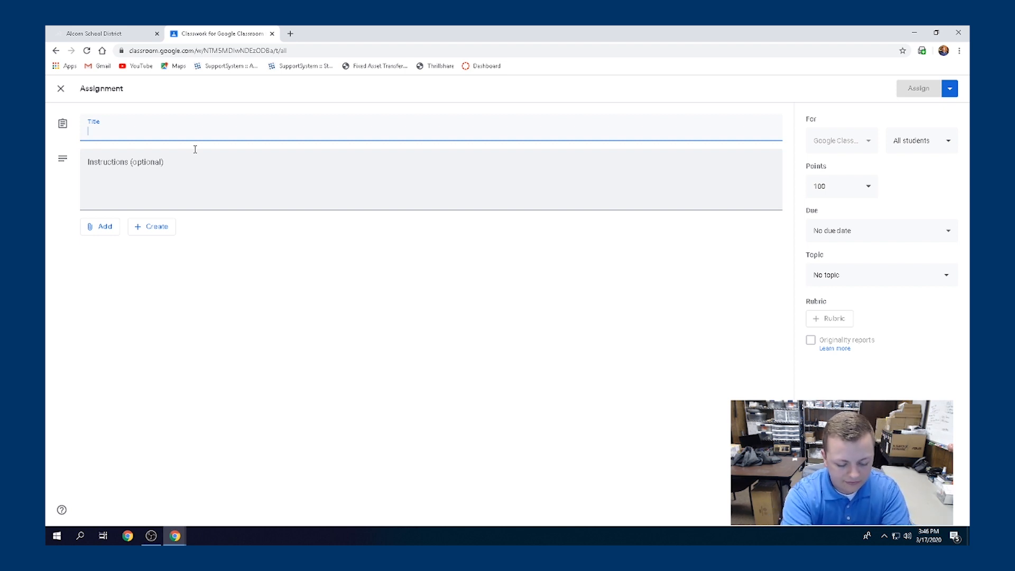
type("Creat")
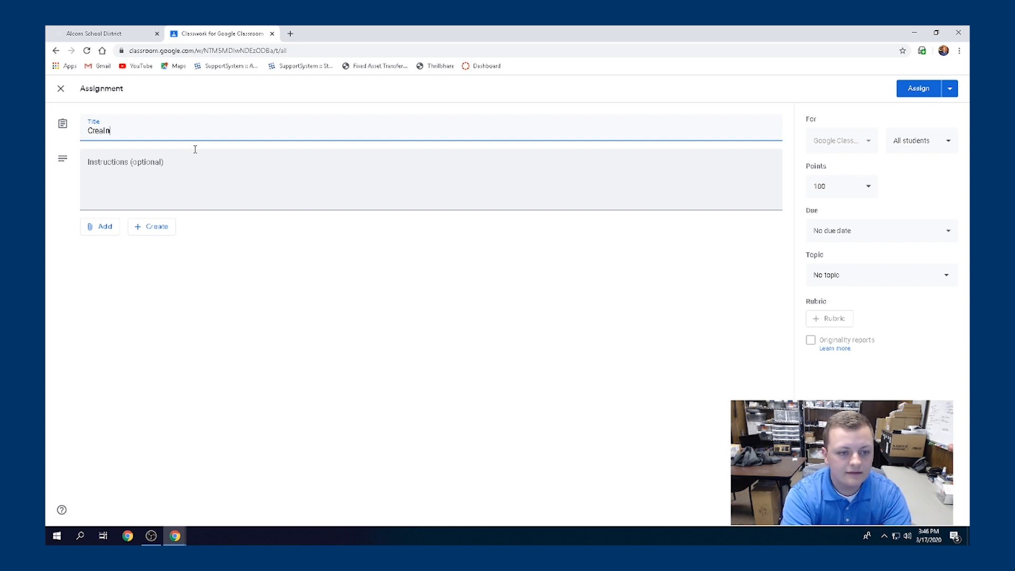
type("ed")
key("BackSpace")
key("BackSpace")
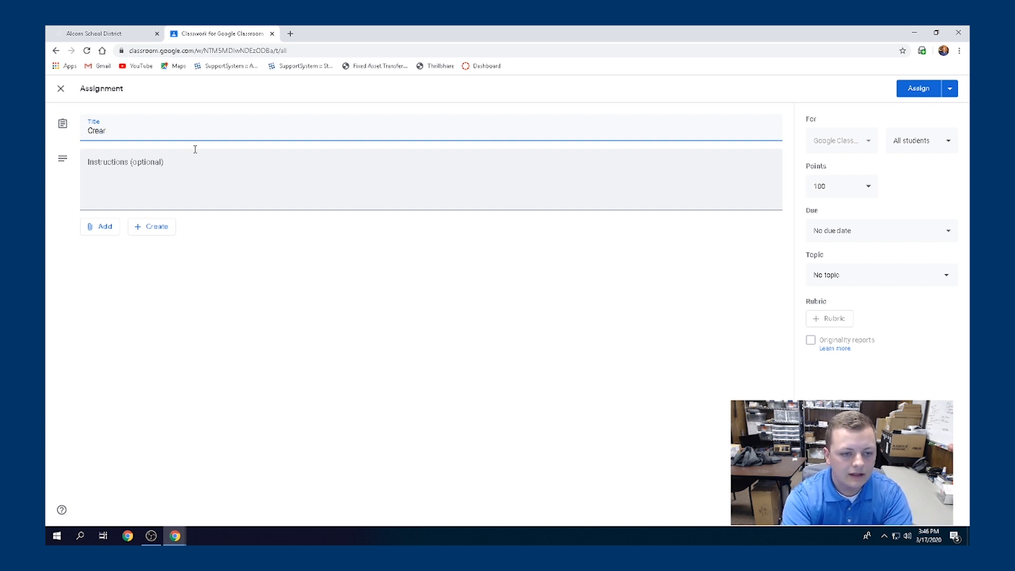
type("ting ")
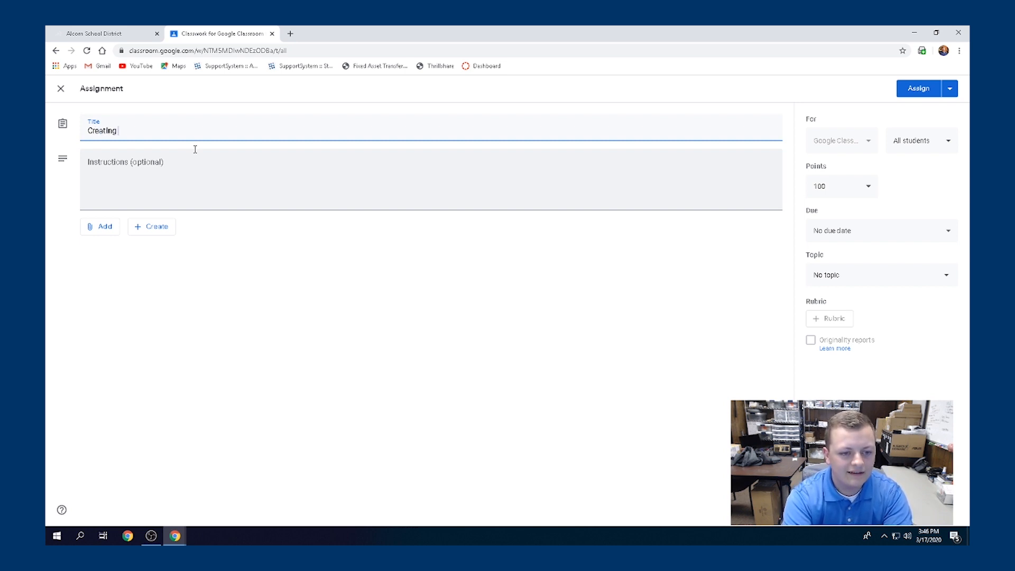
type("Assignmen")
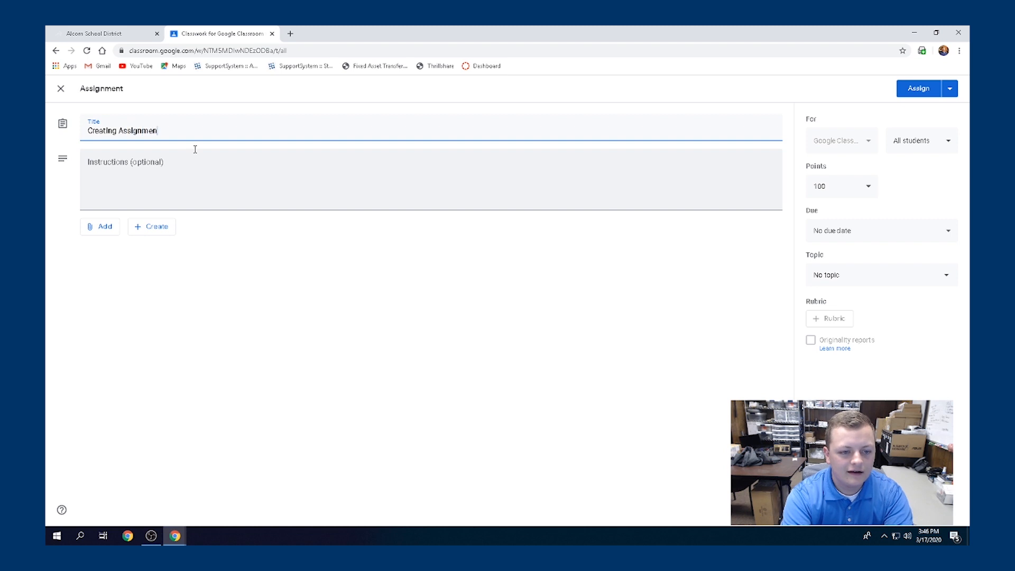
type("ts")
left_click(189, 171)
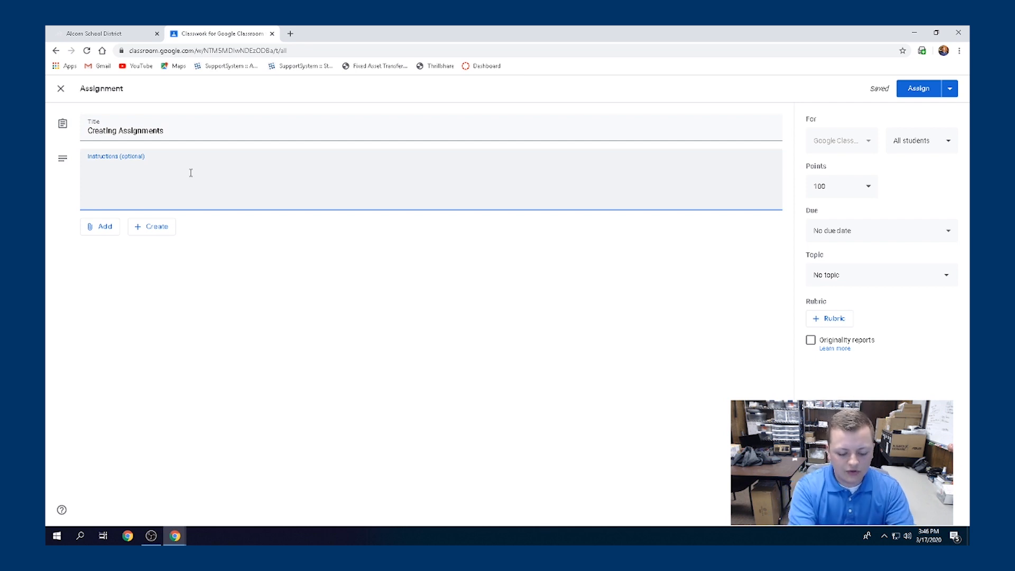
type("Please")
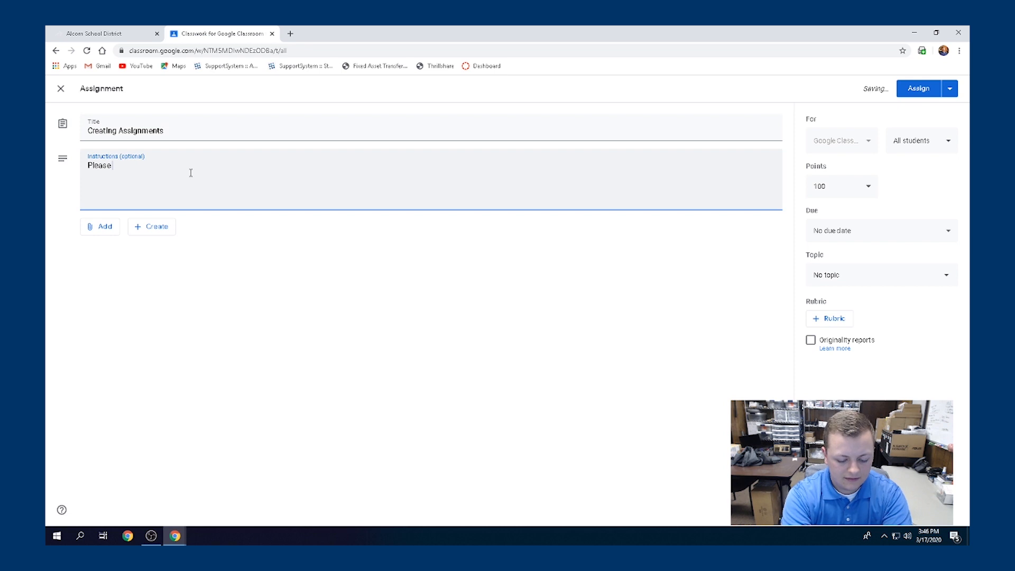
type(" create ")
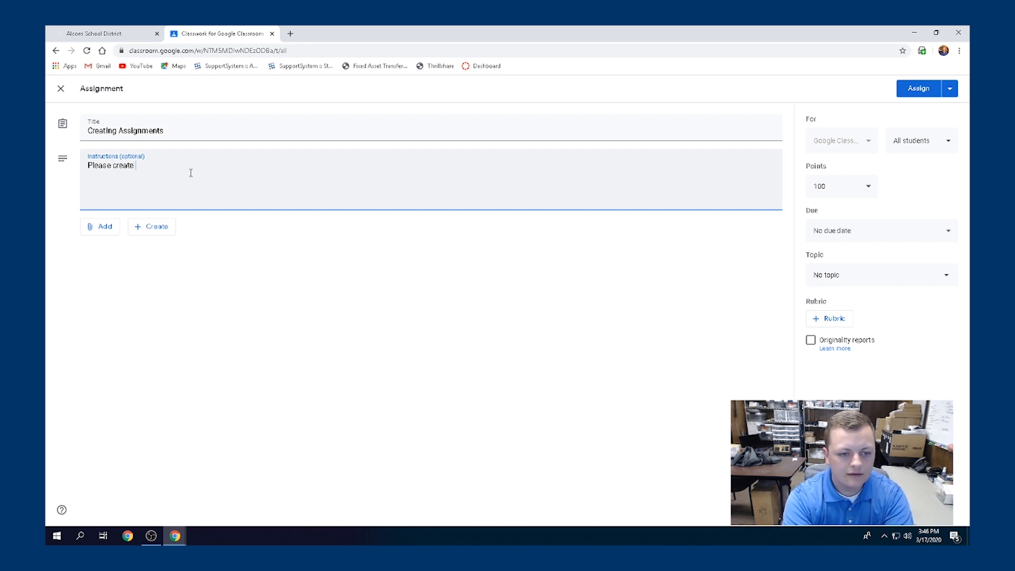
type("one topic")
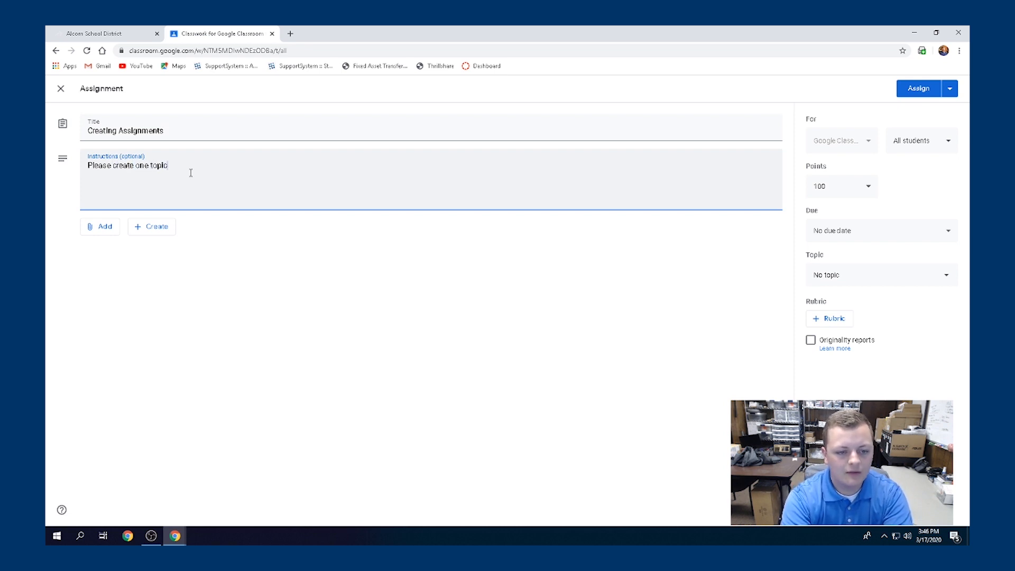
type(" module wi")
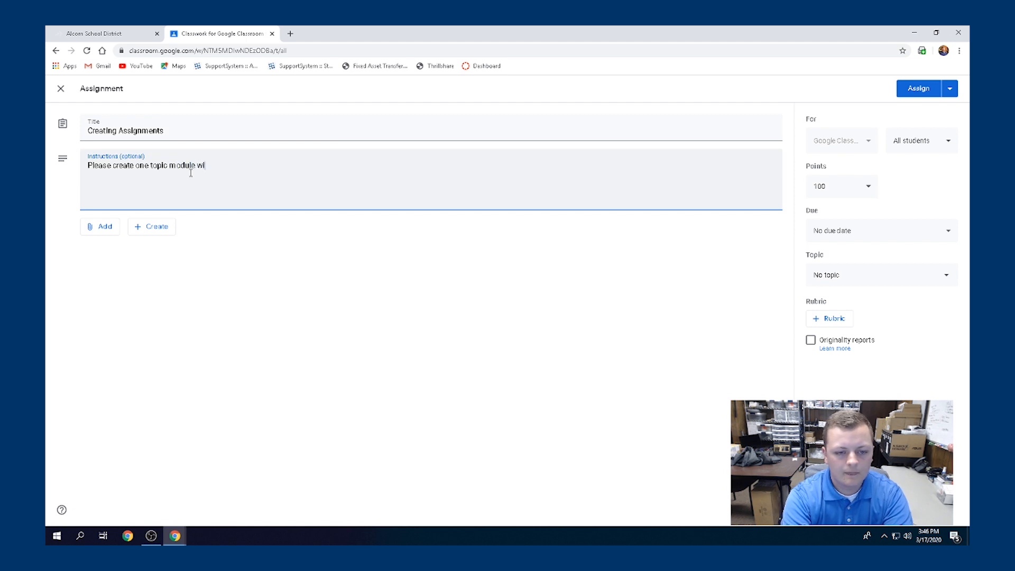
type("th three ")
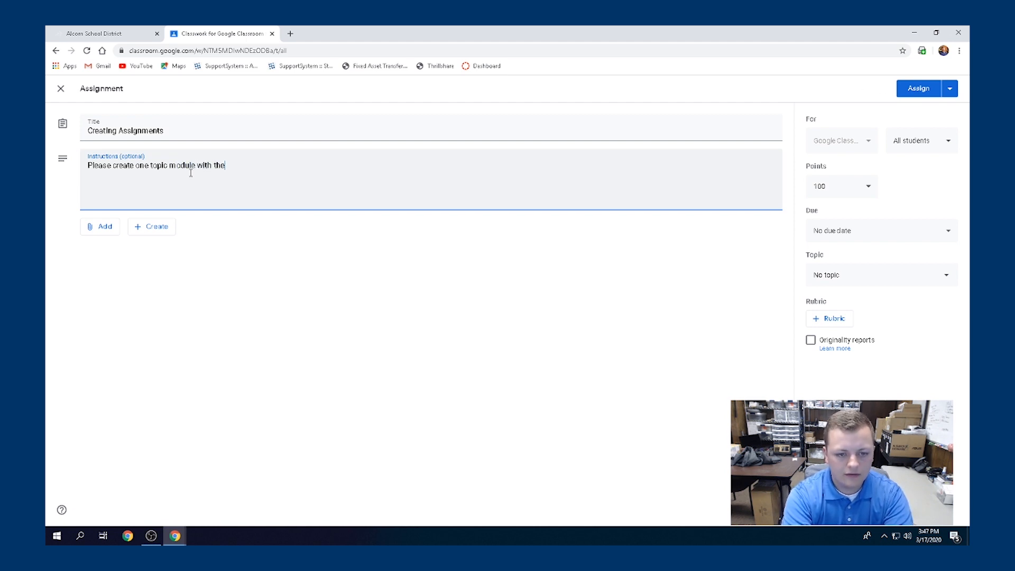
type("items")
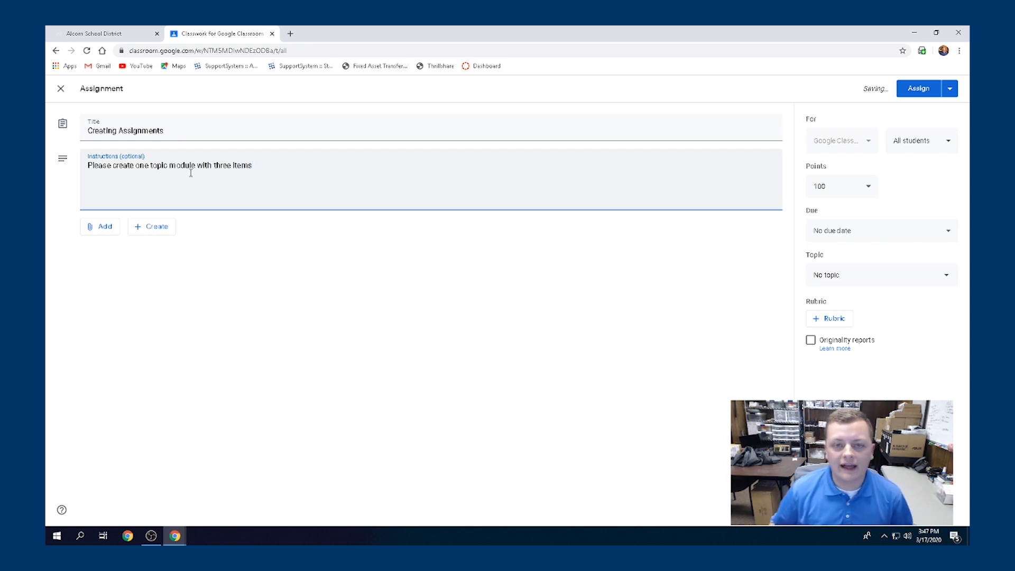
Review the attachment, student and points options, keeping all students and 100 points
left_click(108, 228)
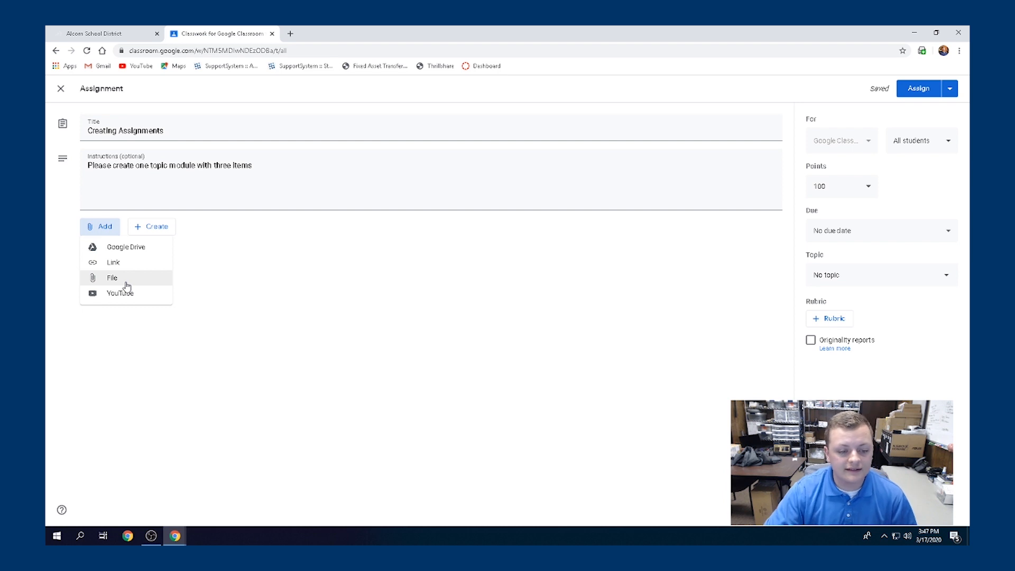
left_click(198, 331)
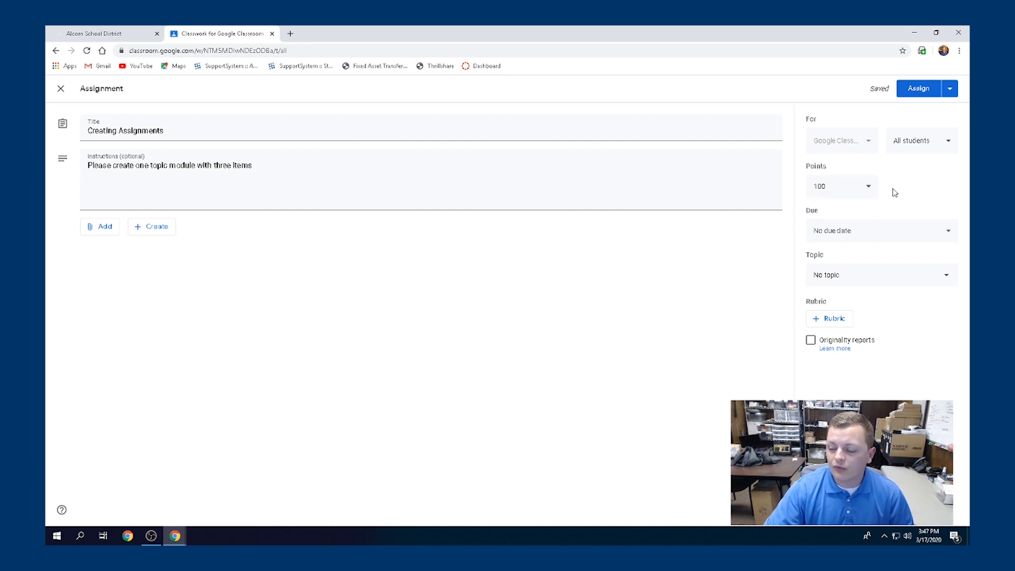
left_click(934, 141)
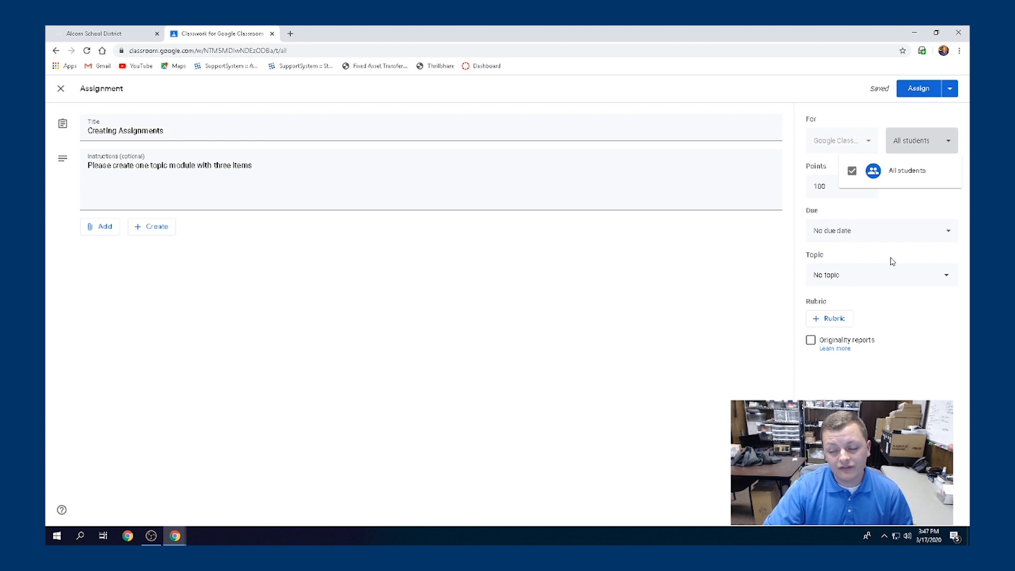
left_click(935, 141)
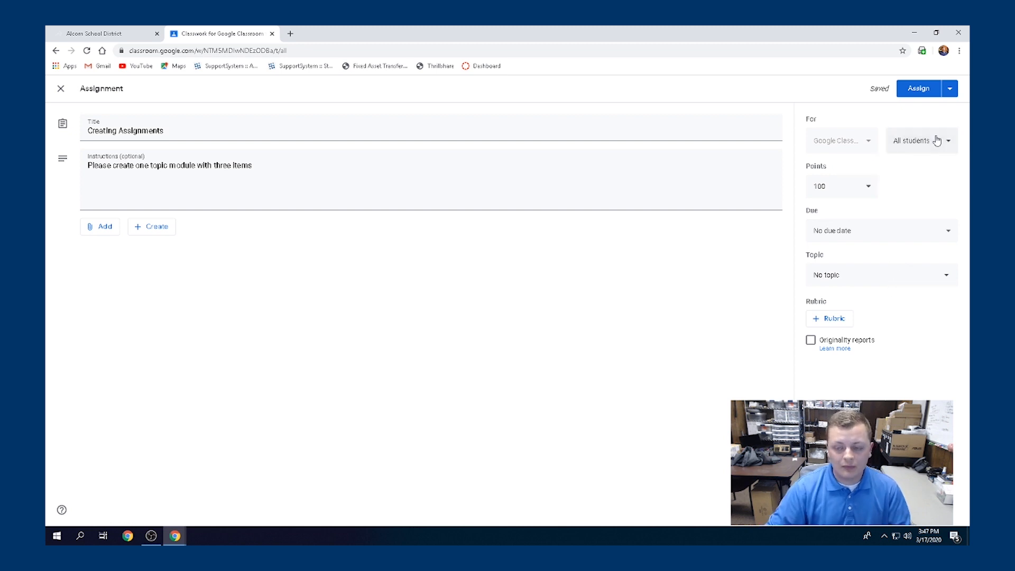
left_click(867, 188)
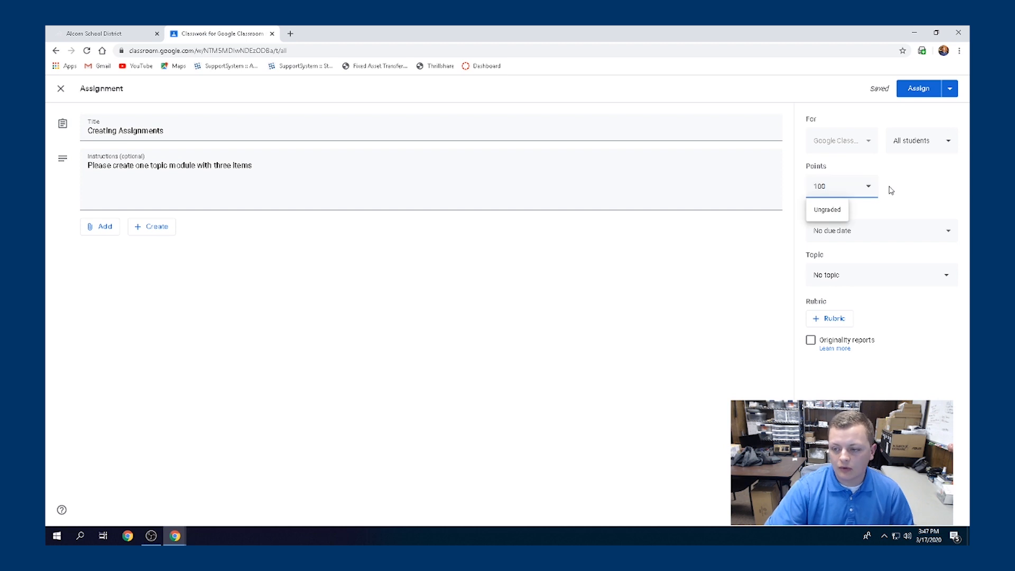
left_click_drag(845, 186, 805, 190)
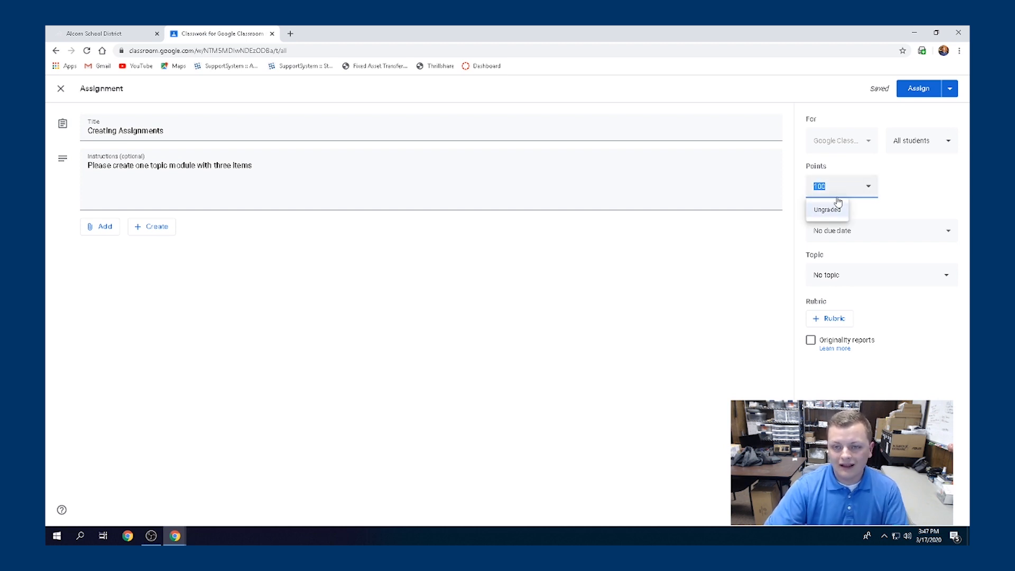
left_click(923, 194)
Set the assignment's due date to Friday, March 20
left_click(931, 231)
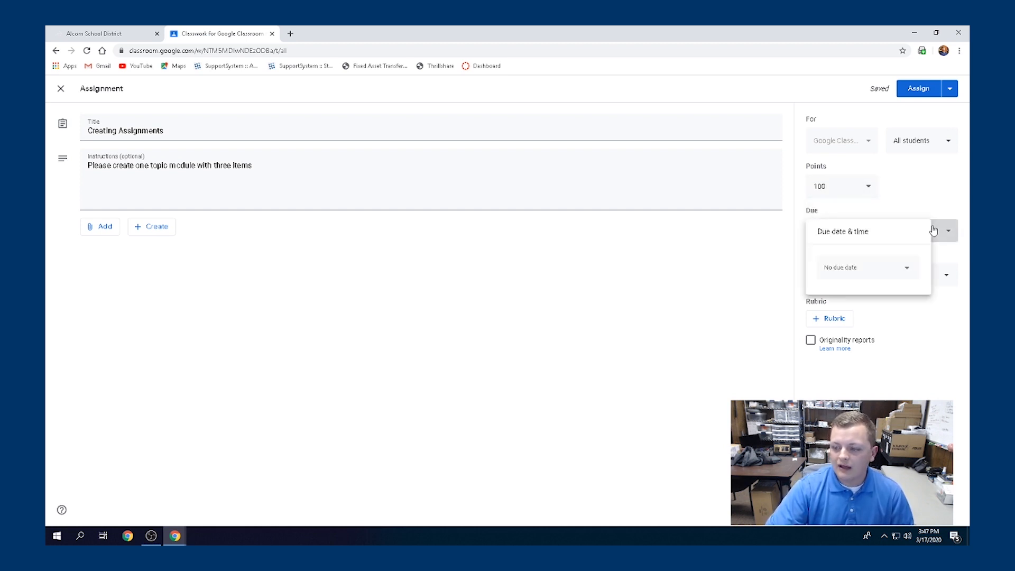
left_click(904, 271)
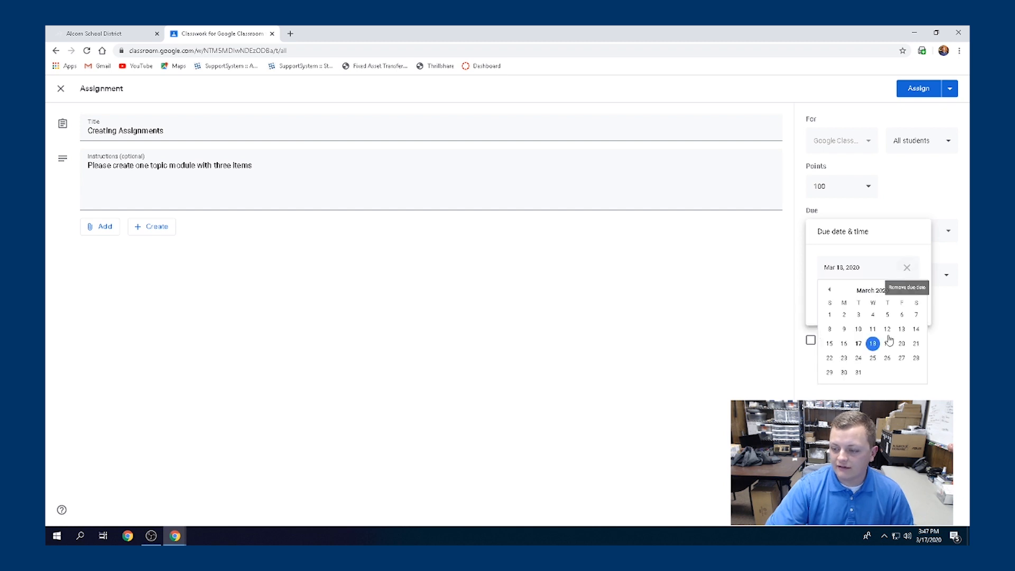
left_click(902, 347)
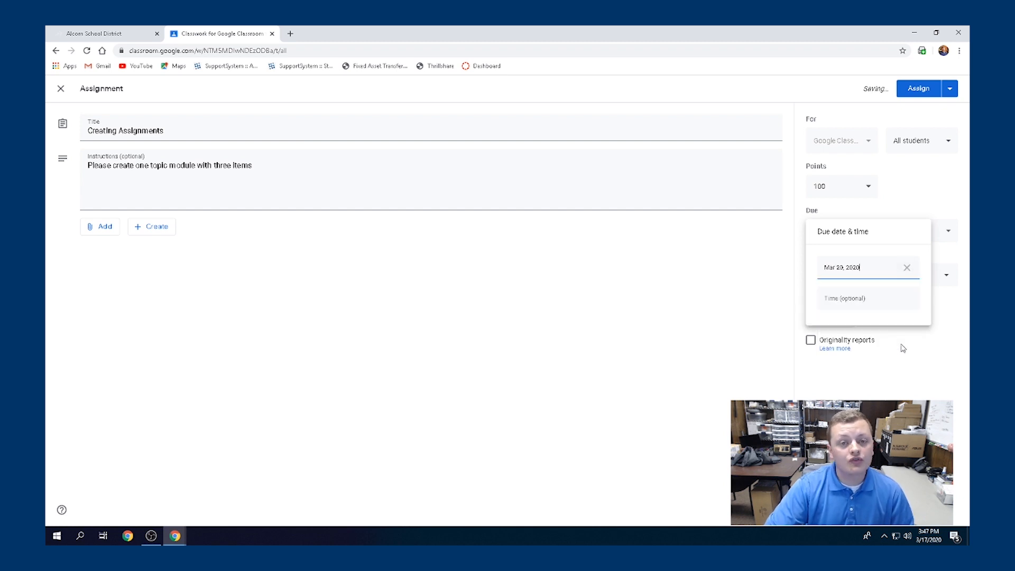
left_click(897, 364)
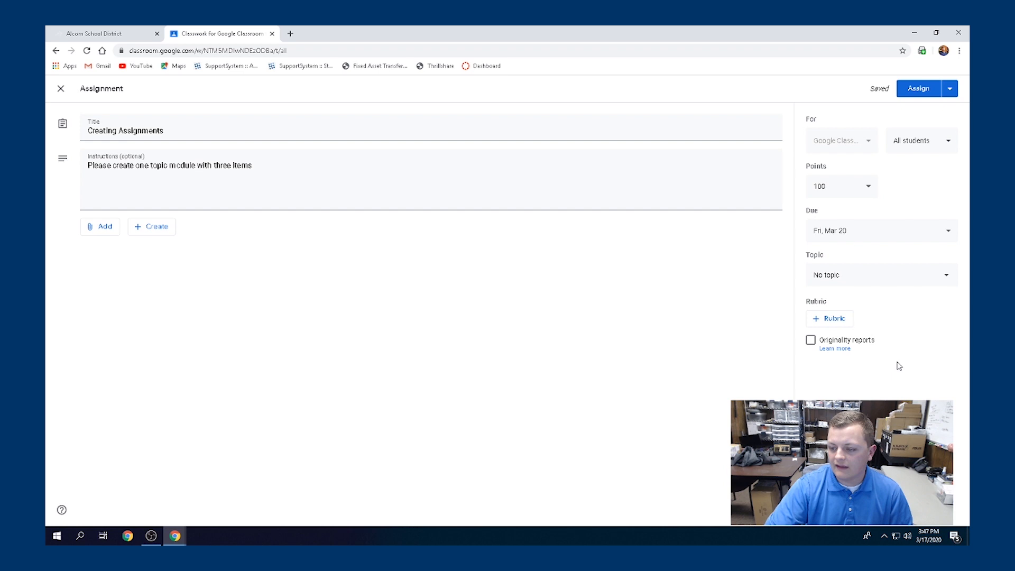
left_click(938, 279)
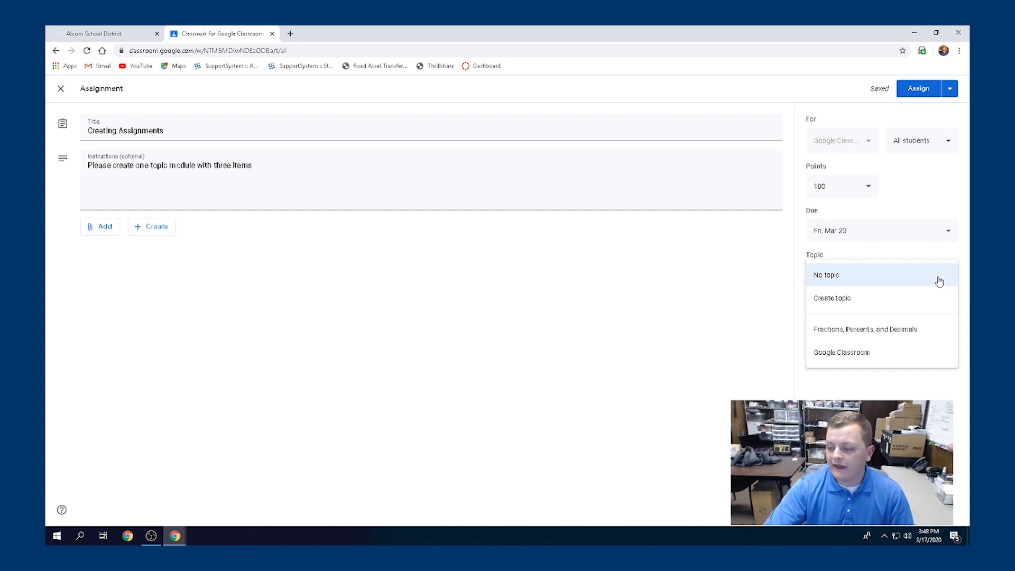
File Creating Assignments under the Google Classroom topic and assign it to the class
left_click(849, 360)
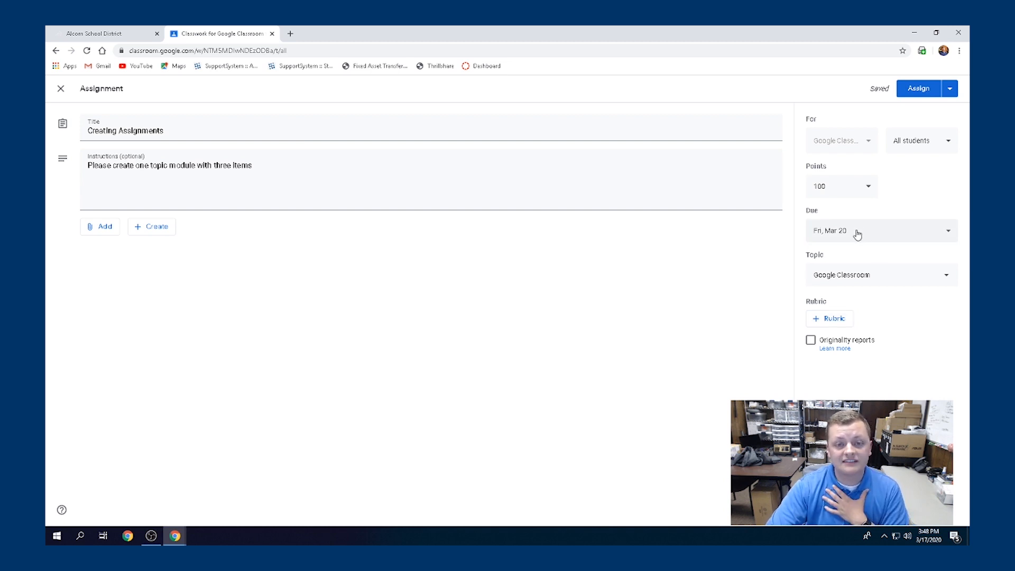
left_click(906, 89)
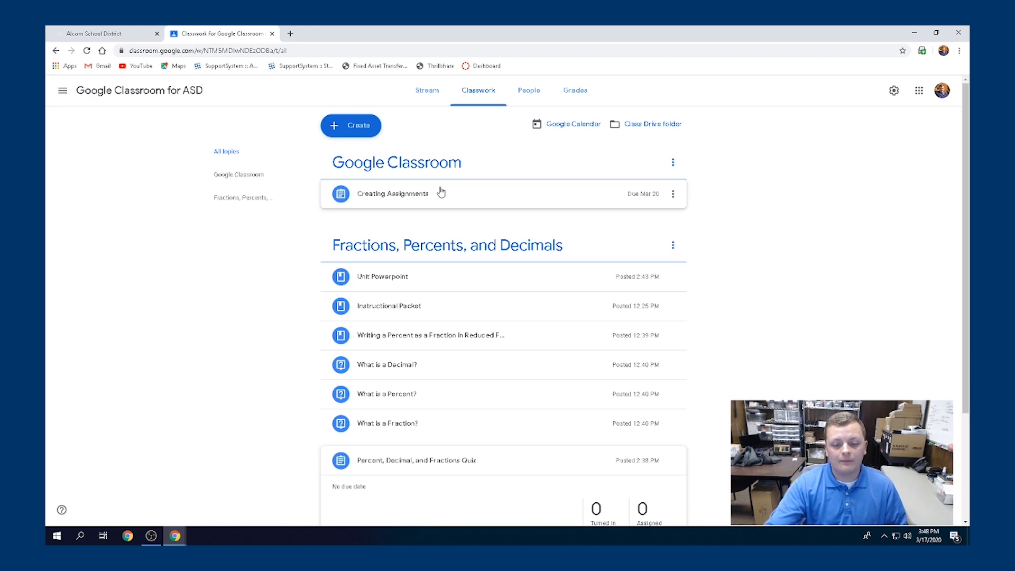
Reorder the topic so What is a Decimal?, What is a Percent?, What is a Fraction? come first
scroll(444, 282, "down", 2)
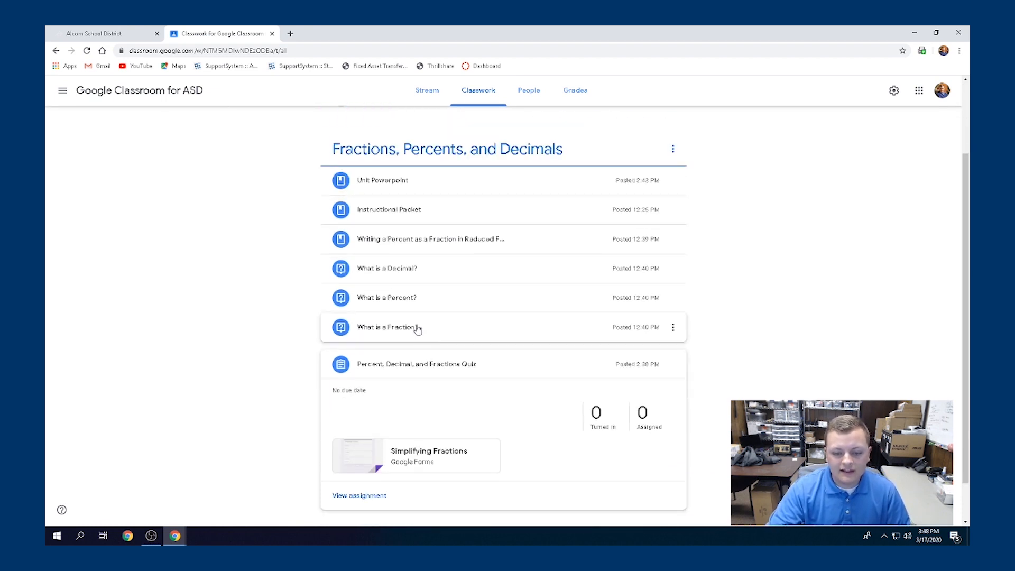
scroll(417, 329, "up", 2)
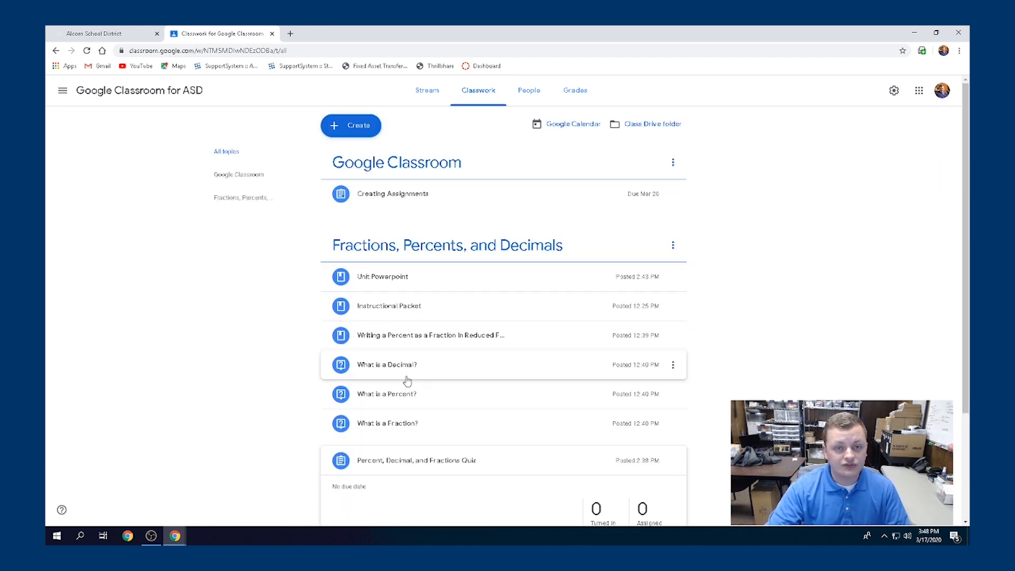
left_click(408, 373)
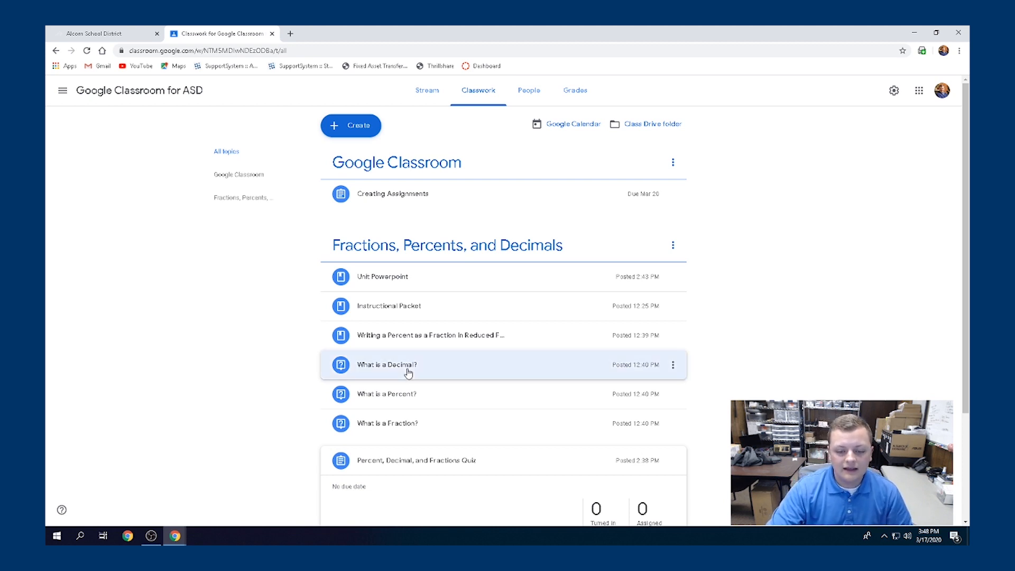
left_click_drag(409, 373, 412, 270)
left_click_drag(390, 396, 397, 300)
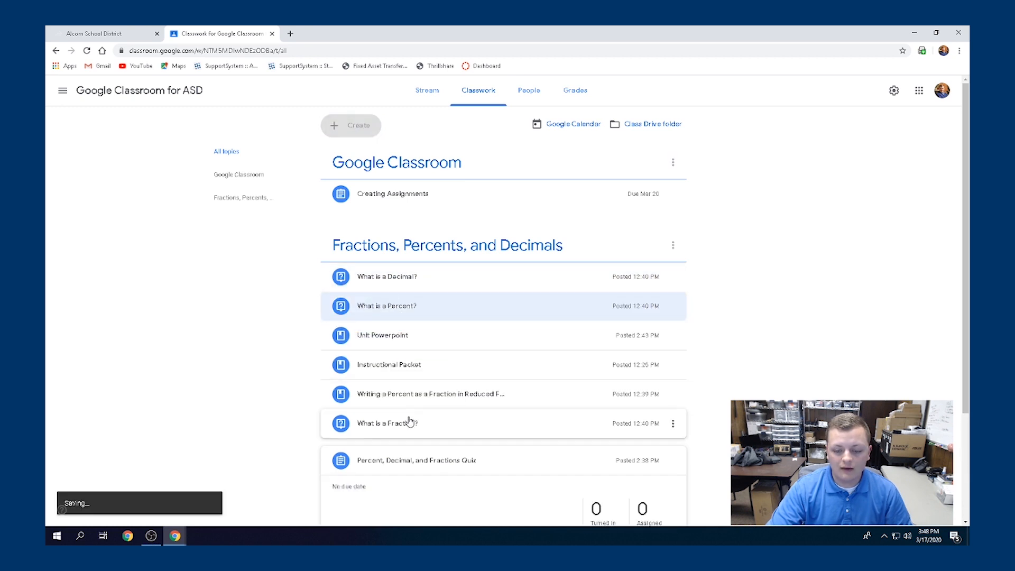
left_click_drag(403, 422, 401, 326)
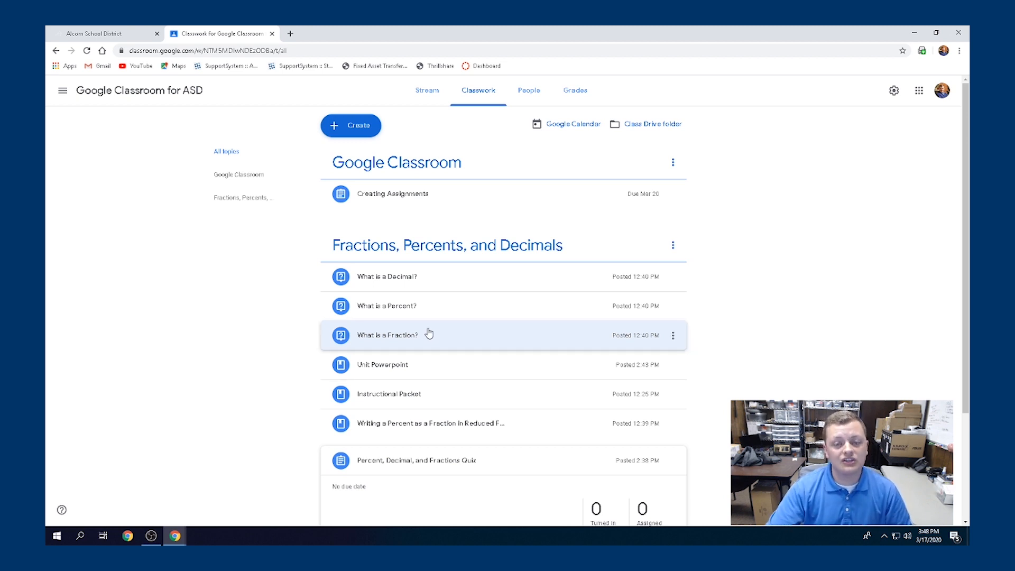
Start a new material titled 'PDF for Materials' and choose to attach a file
left_click(342, 125)
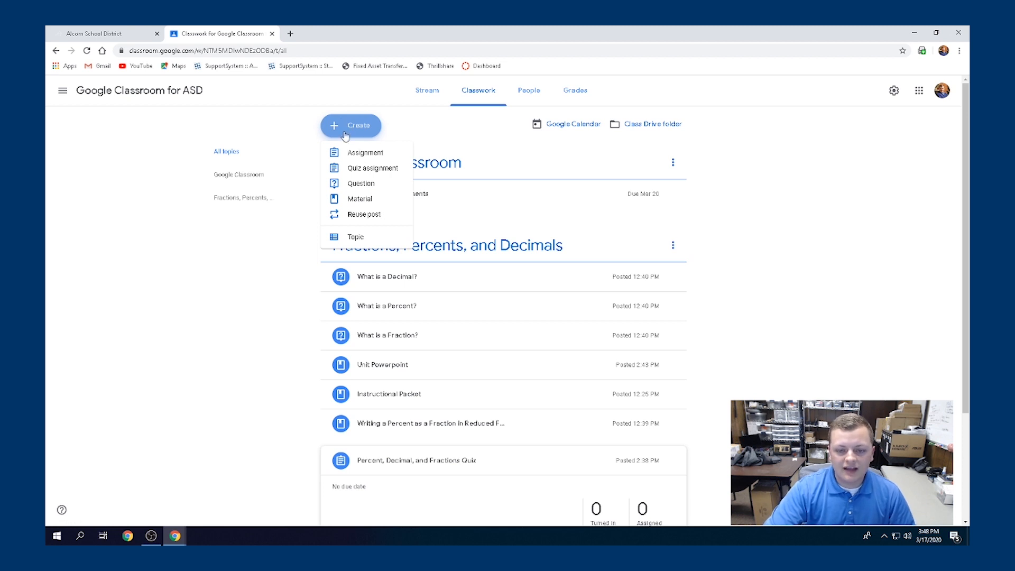
left_click(357, 204)
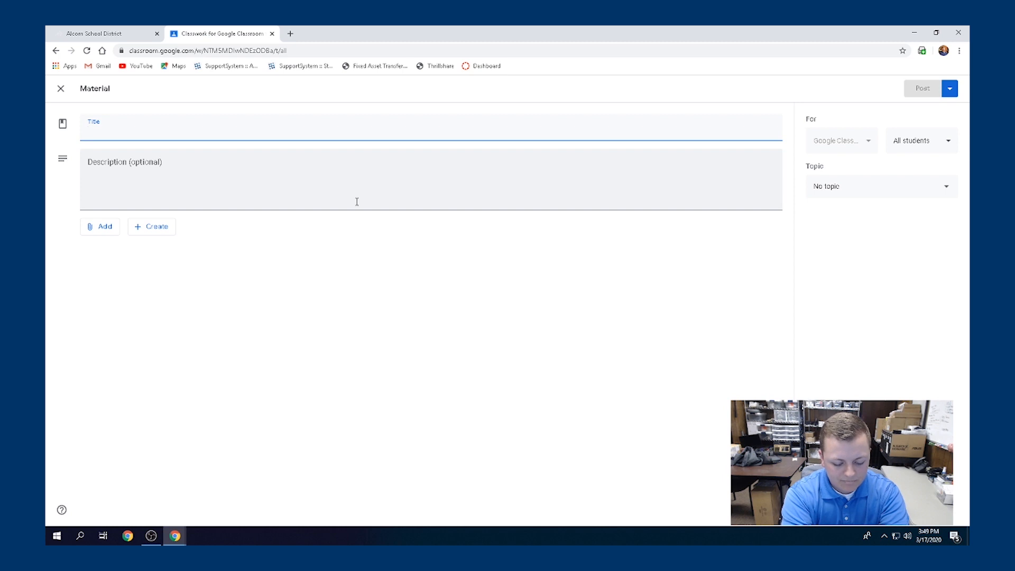
type("PDF for Mate")
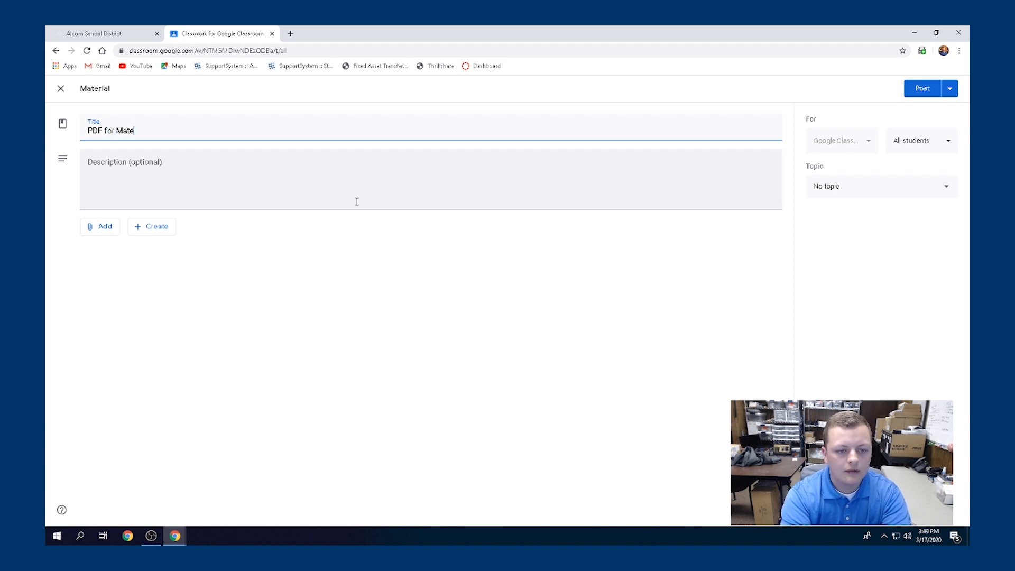
type("rials")
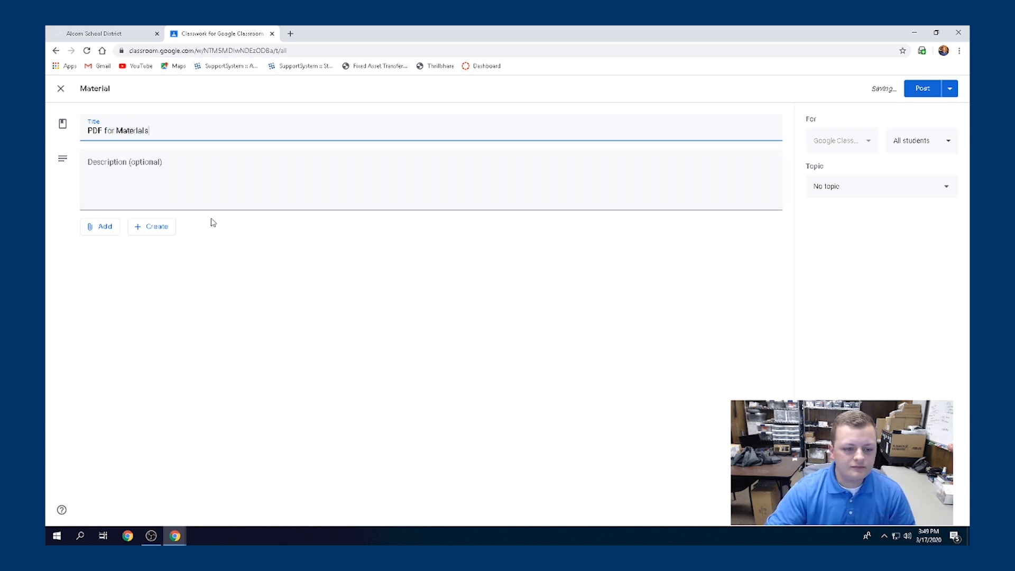
left_click(104, 227)
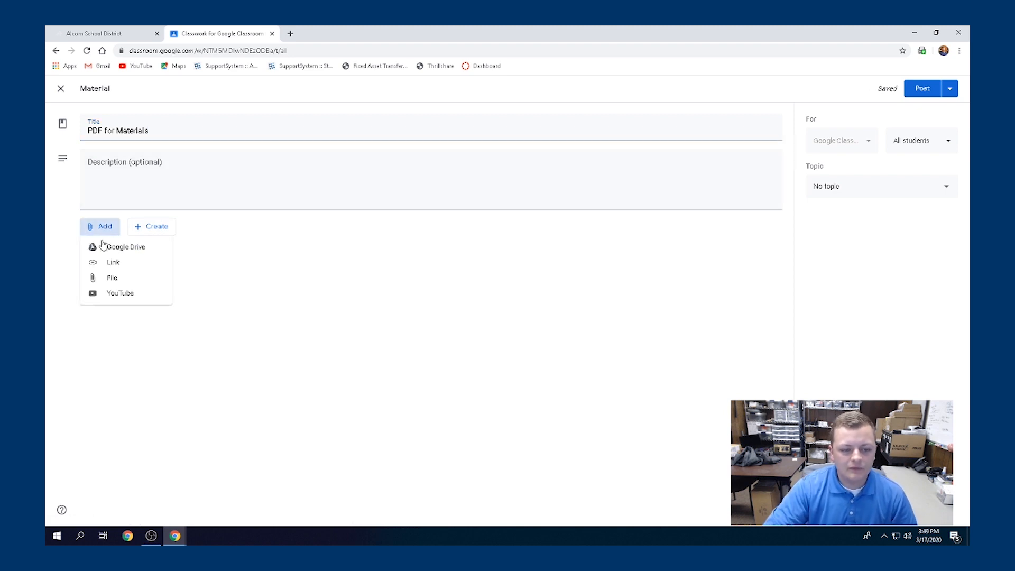
left_click(109, 280)
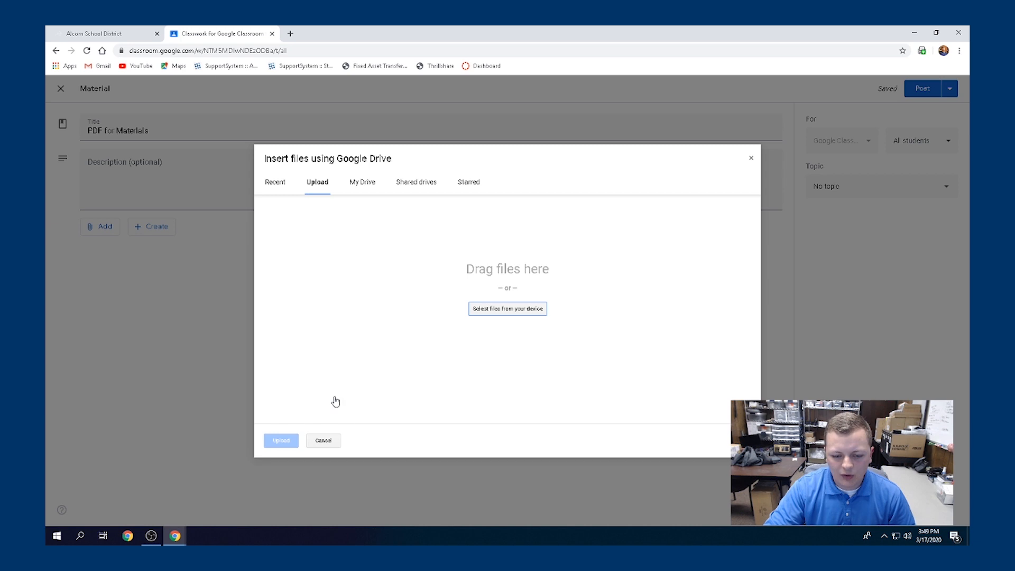
Upload Converting fractions_to_percents.pdf from the computer and attach it to the material
left_click(537, 313)
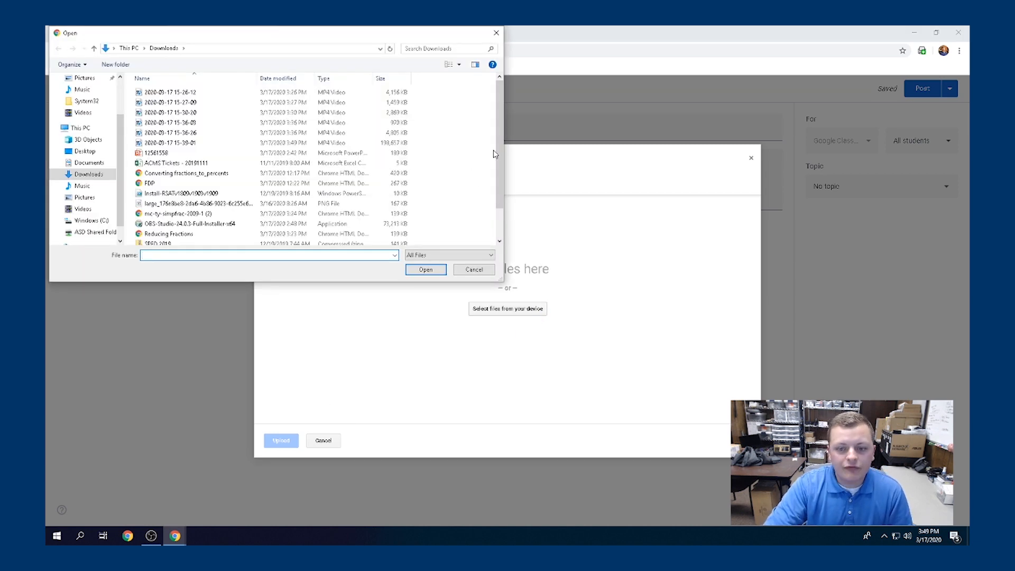
mouse_move(500, 153)
left_mouse_down()
mouse_move(501, 176)
mouse_move(499, 143)
left_mouse_up()
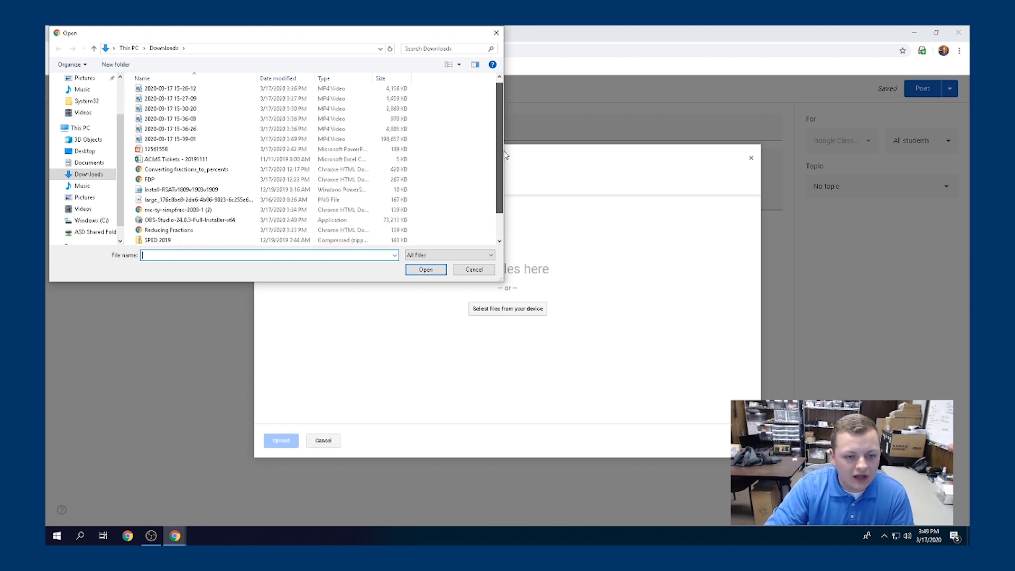
left_click(187, 174)
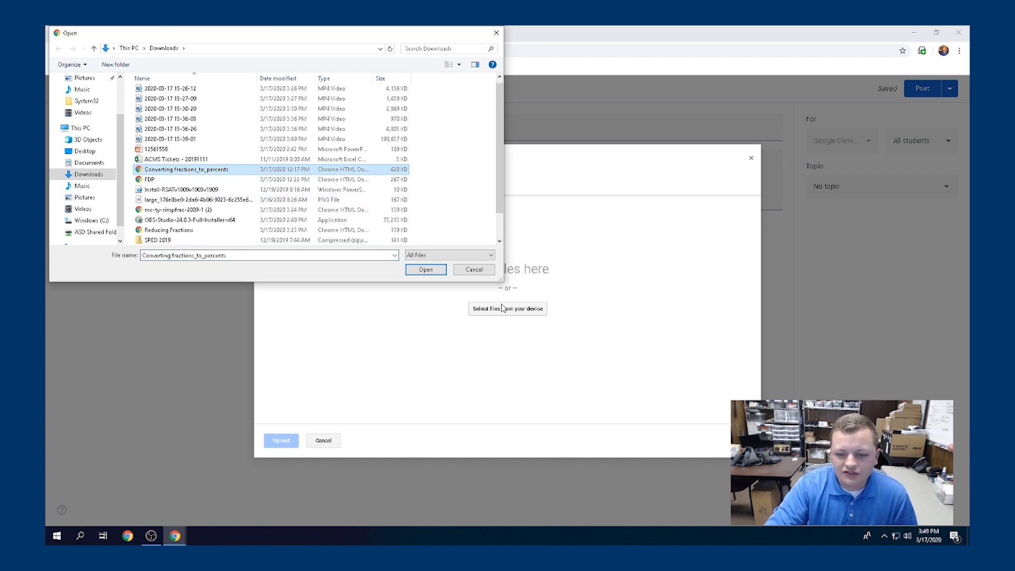
left_click(427, 270)
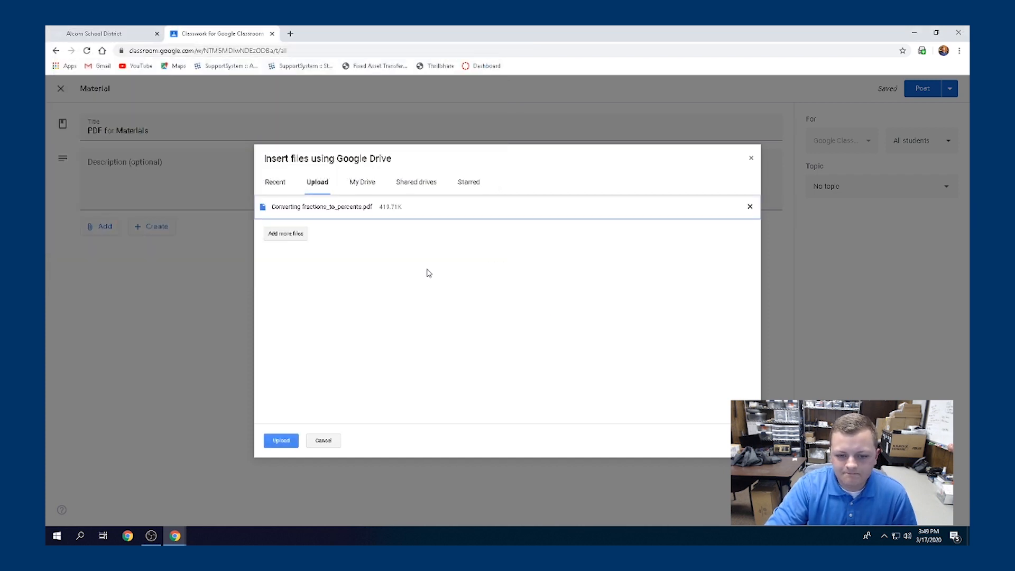
left_click(284, 441)
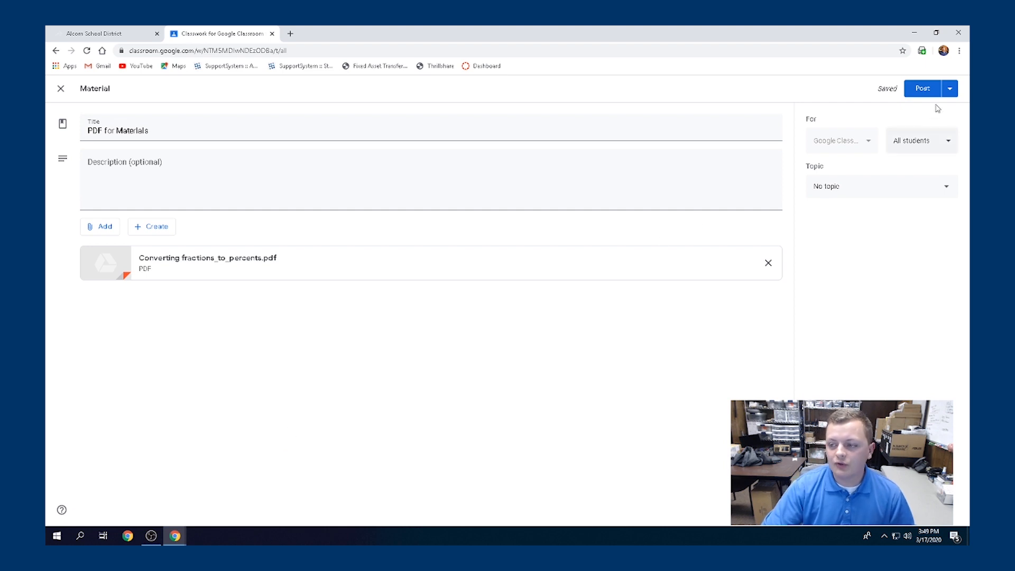
Assign PDF for Materials to the Google Classroom topic and post it
left_click(920, 192)
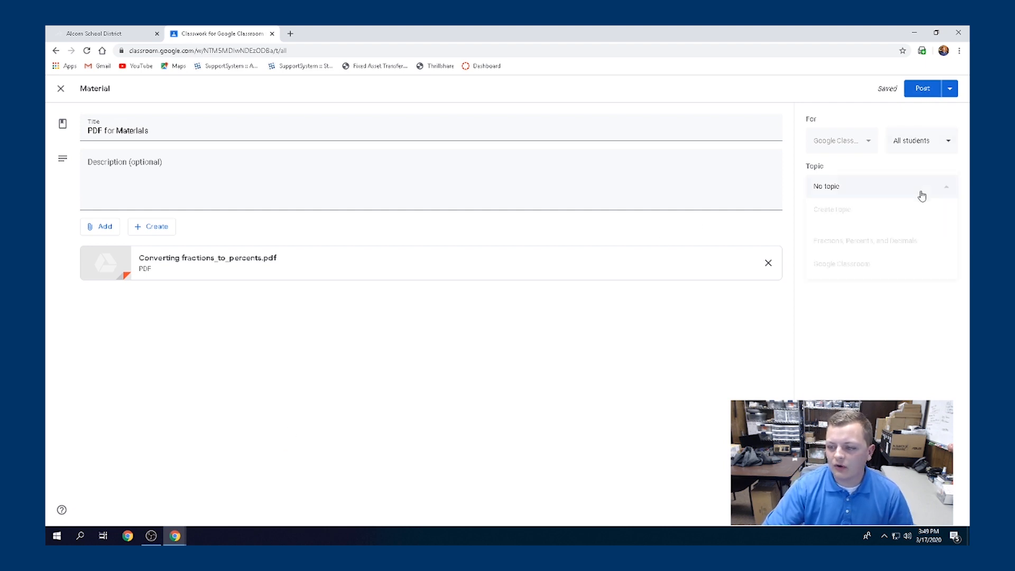
left_click(871, 270)
left_click(922, 89)
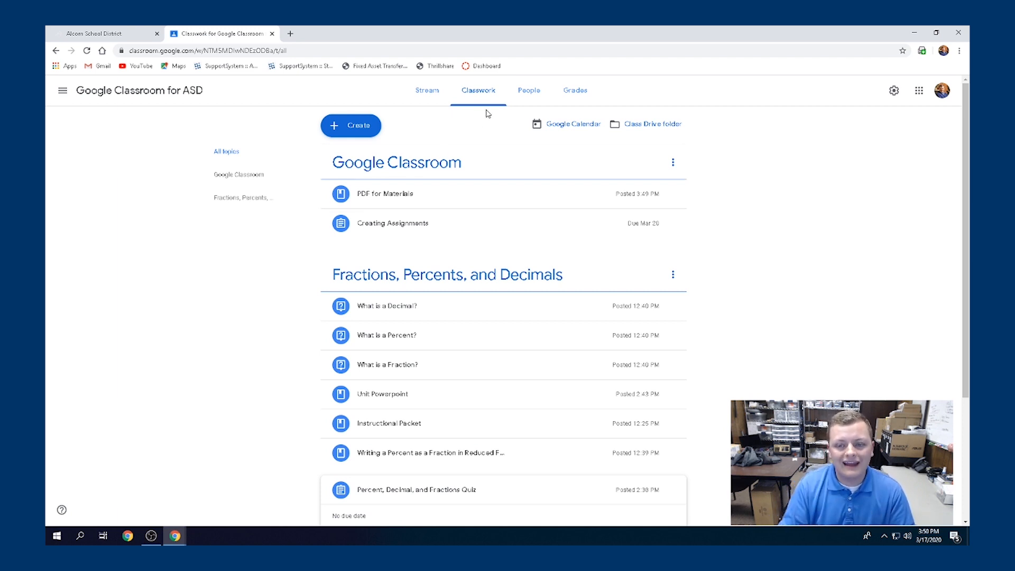
Look over the People and Grades pages, opening and cancelling the student invite
left_click(531, 95)
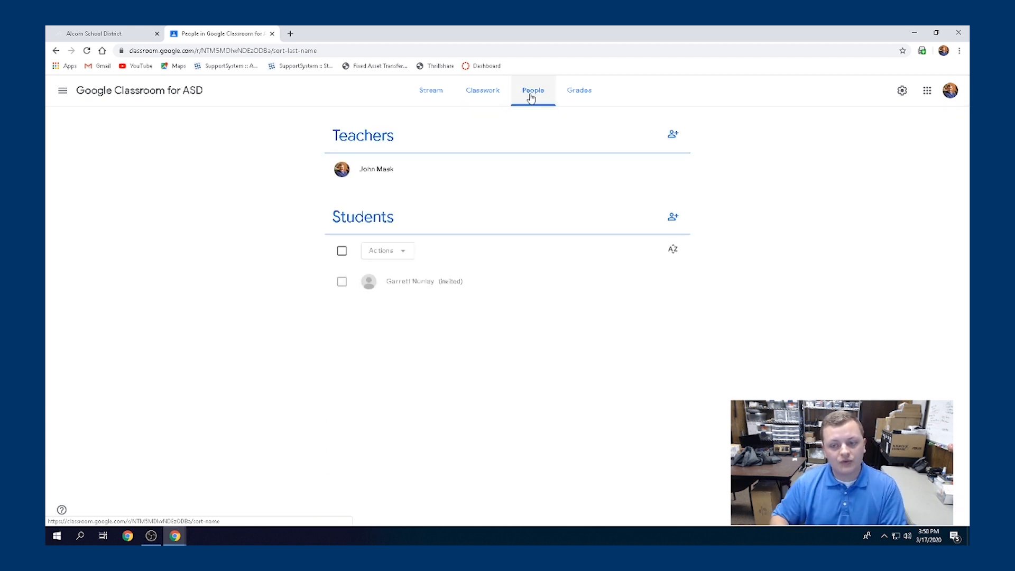
left_click(586, 94)
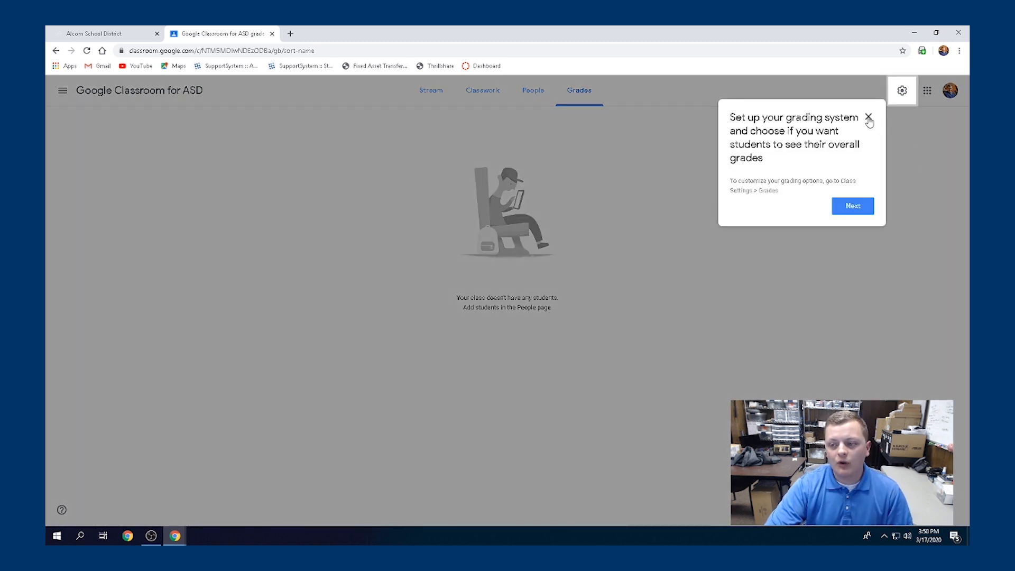
left_click(868, 117)
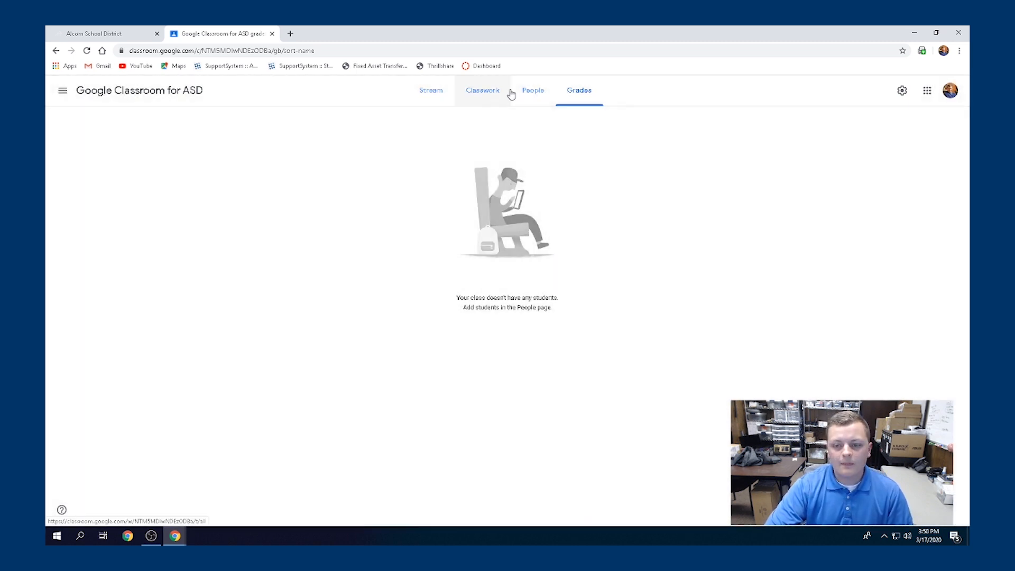
left_click(530, 93)
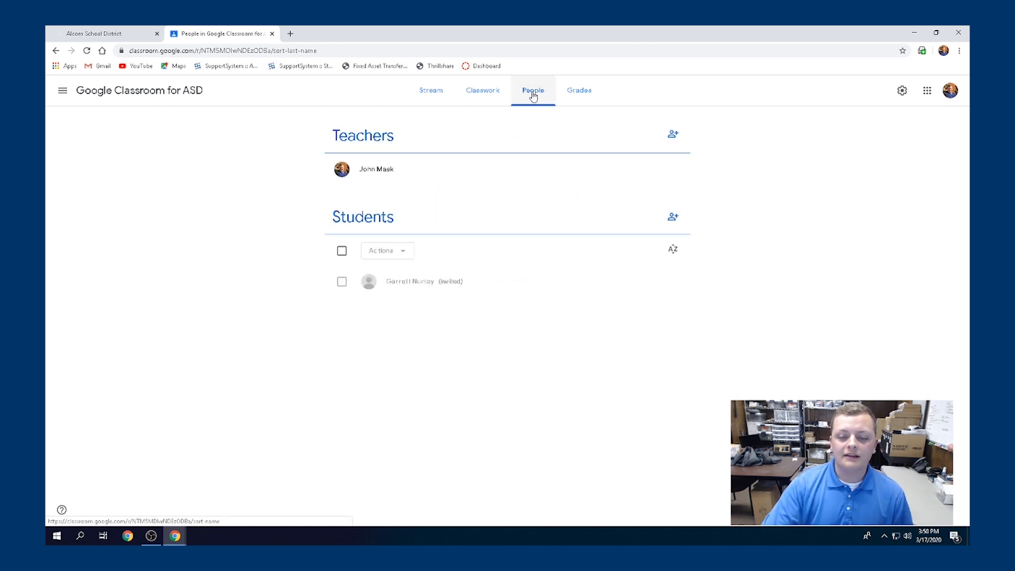
left_click(672, 218)
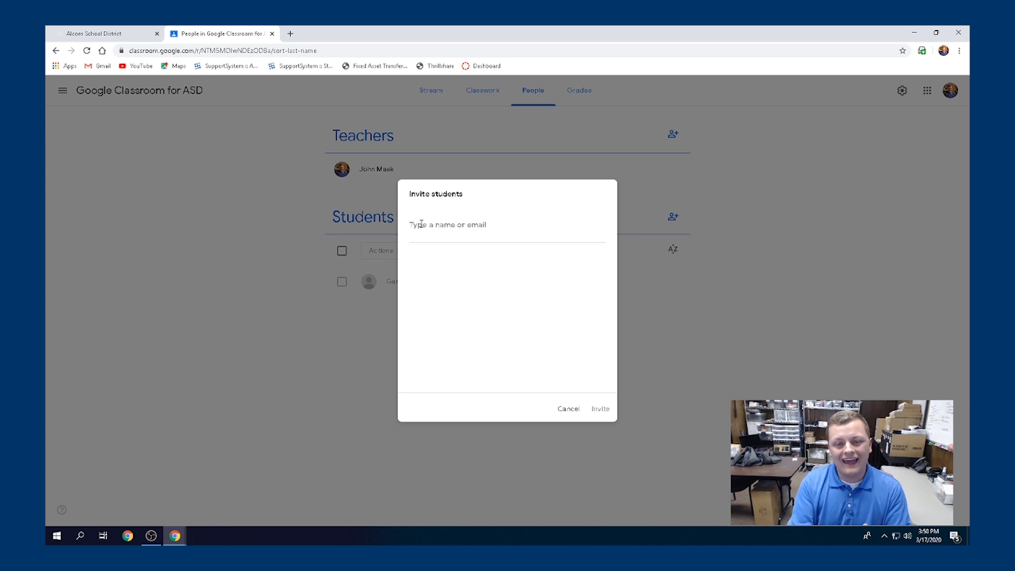
left_click(563, 408)
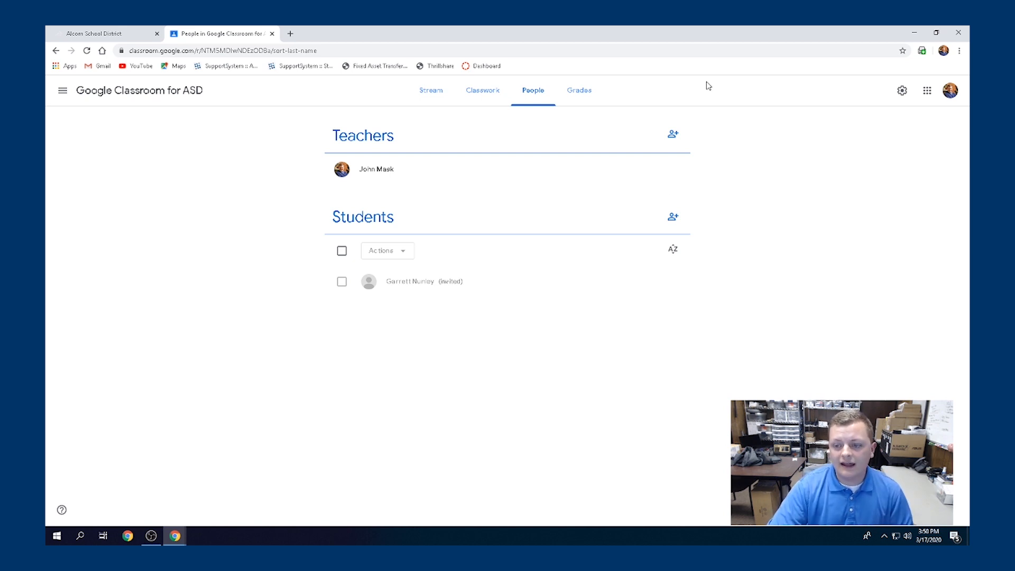
Invite a co-teacher by searching for their name and sending the invitation
left_click(672, 136)
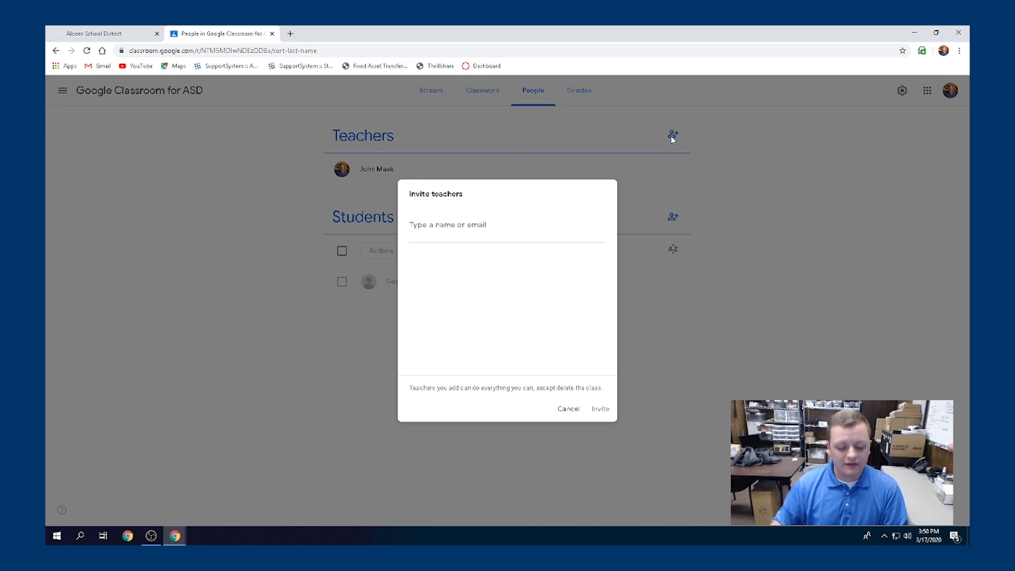
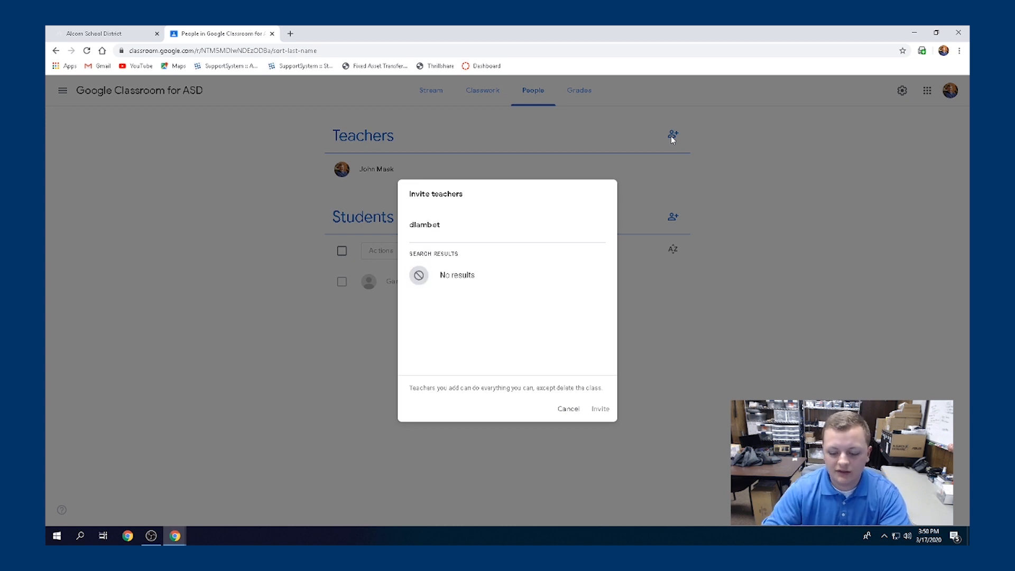
left_click(488, 284)
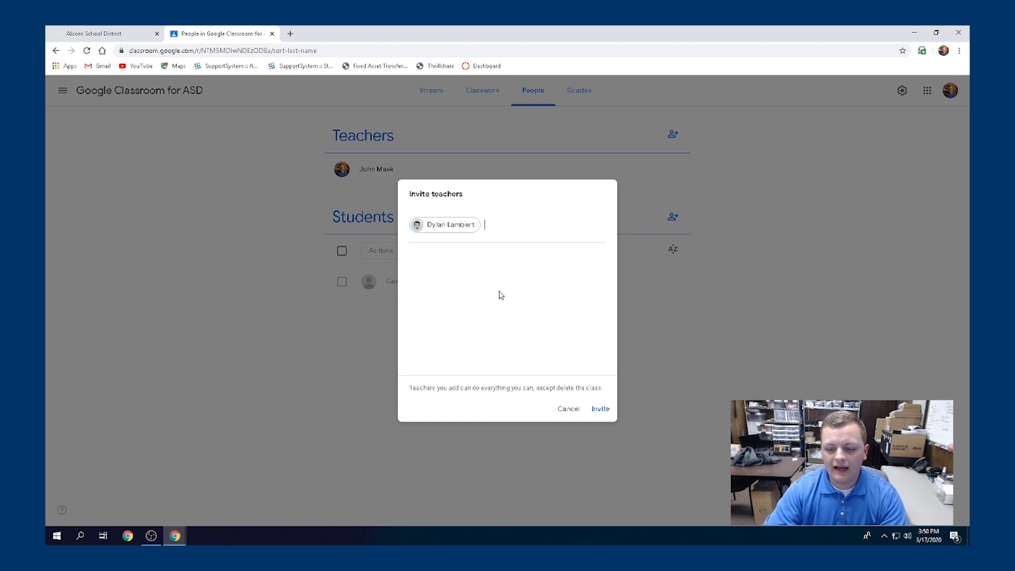
left_click(598, 411)
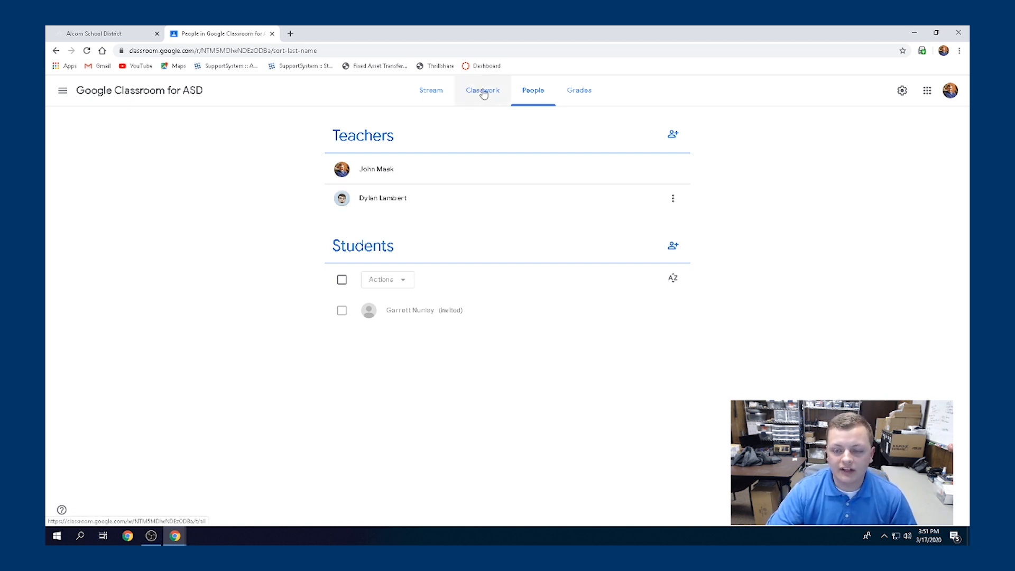
Check Grades, then switch to the Stream and dismiss the announcements tip
left_click(581, 92)
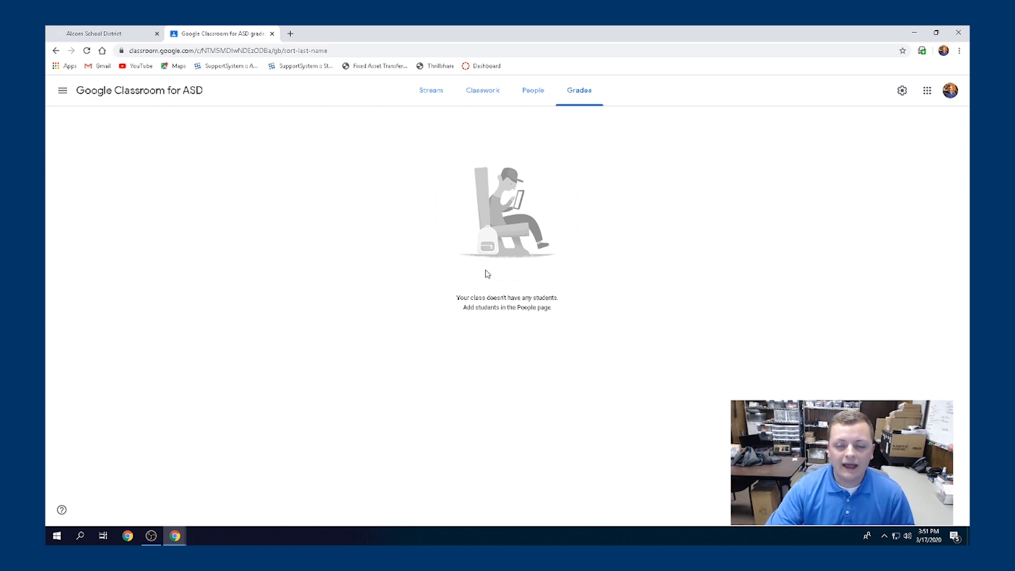
left_click(438, 94)
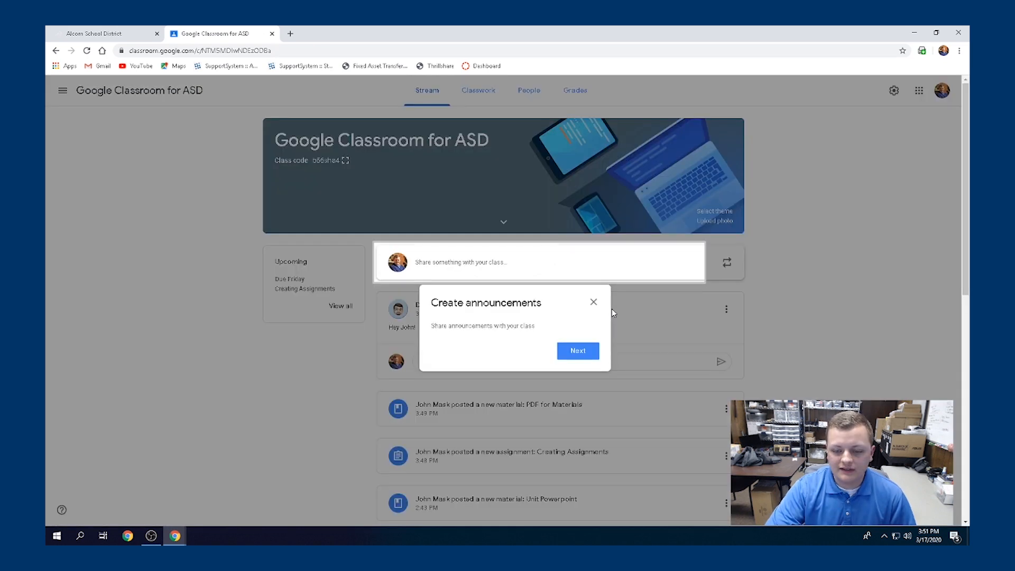
left_click(578, 349)
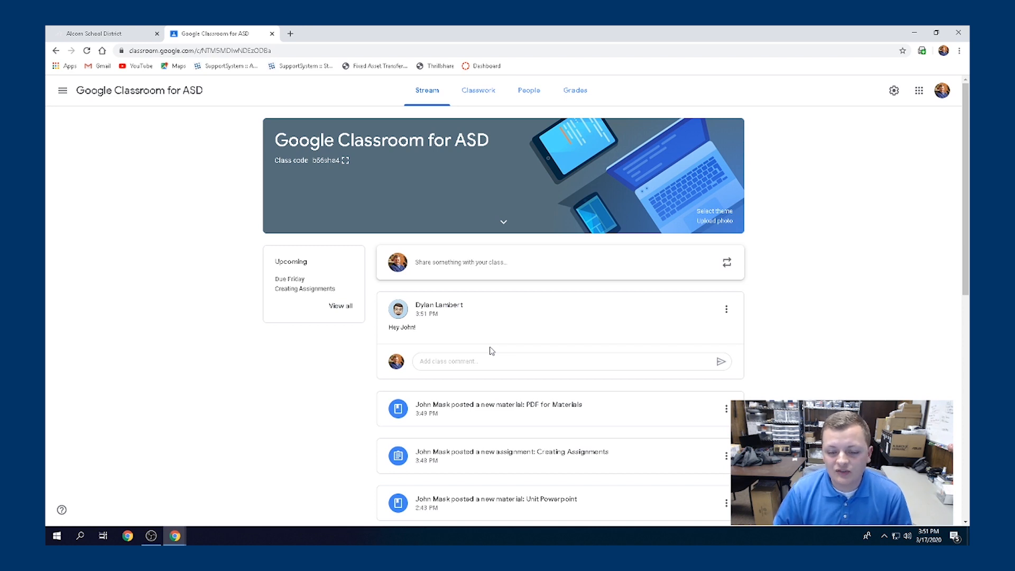
Scroll through the Stream posts, then return to the Classwork page
scroll(491, 350, "down", 1)
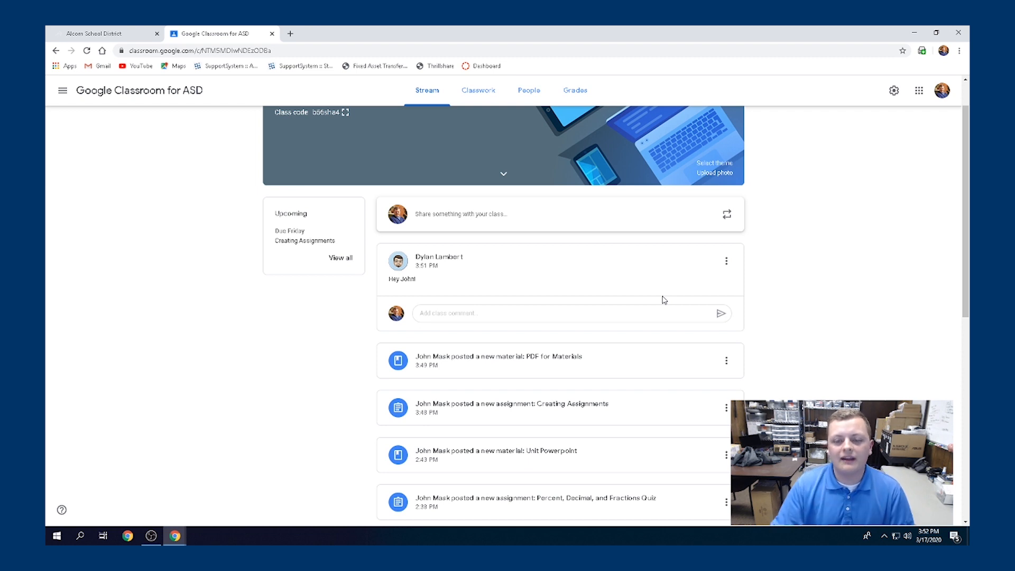
scroll(663, 299, "up", 2)
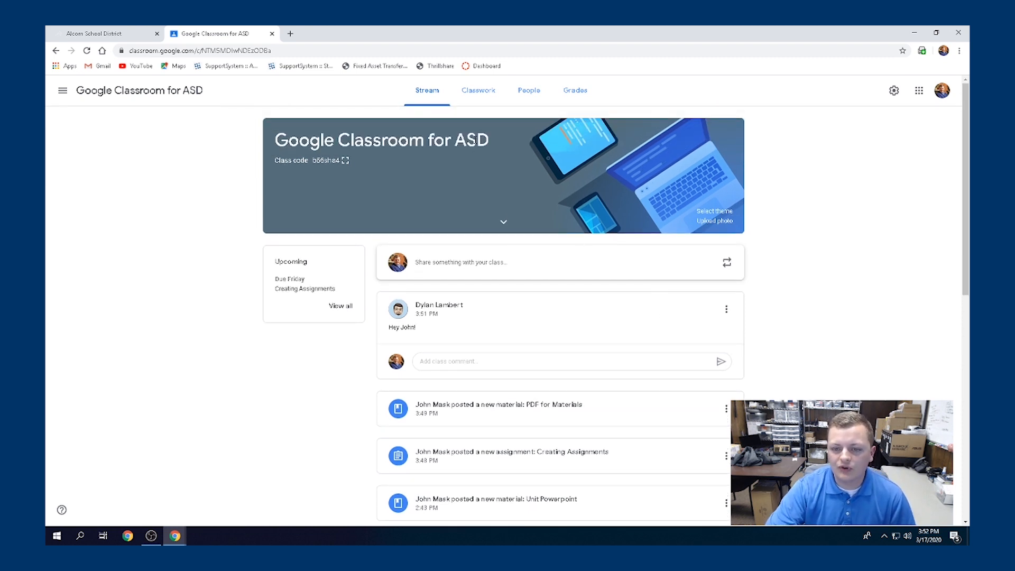
left_click(481, 88)
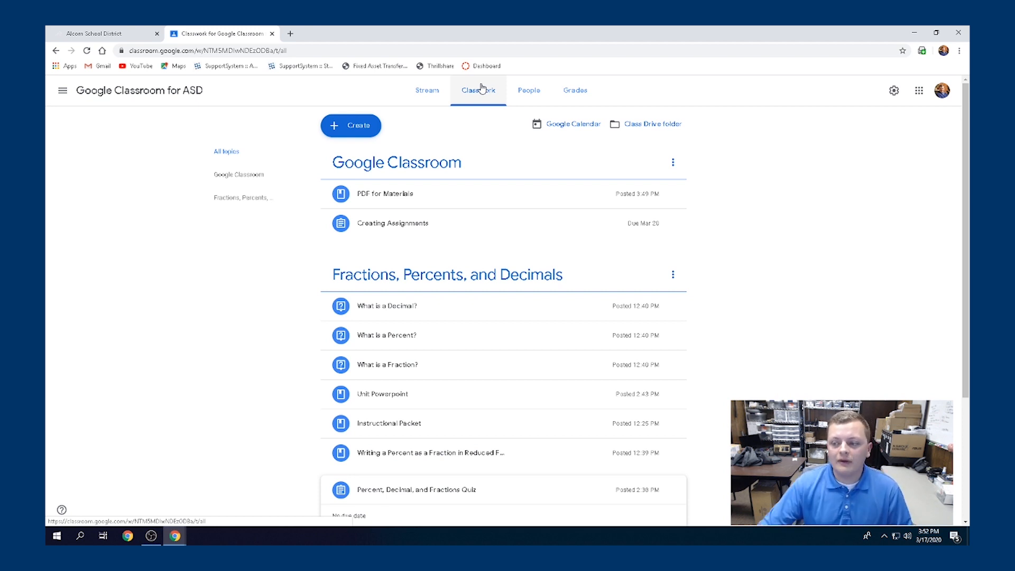
In class settings, change the Stream permission to 'Only teachers can post or comment' and save
left_click(893, 91)
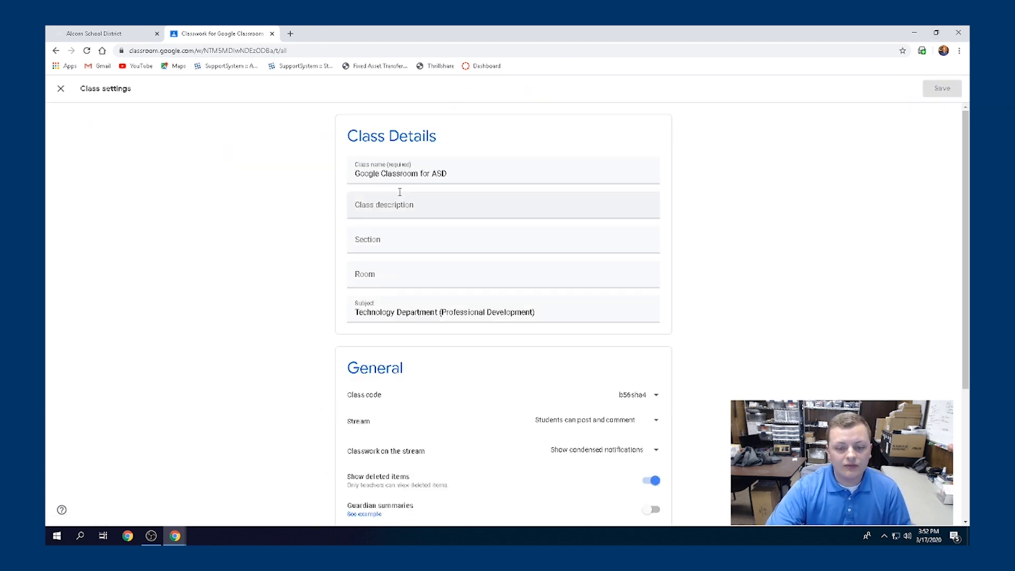
scroll(399, 192, "down", 1)
scroll(399, 192, "down", 3)
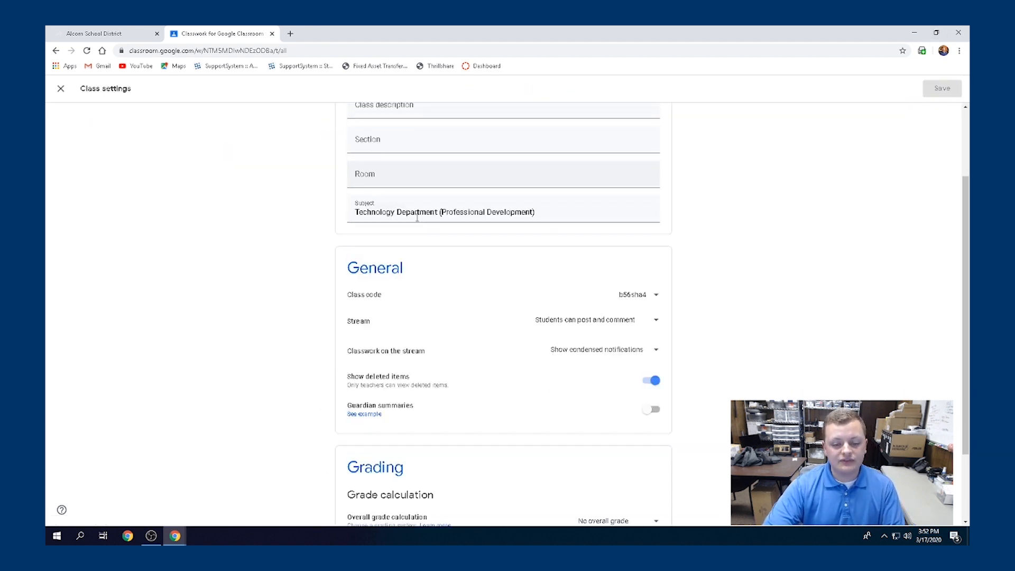
scroll(417, 217, "down", 1)
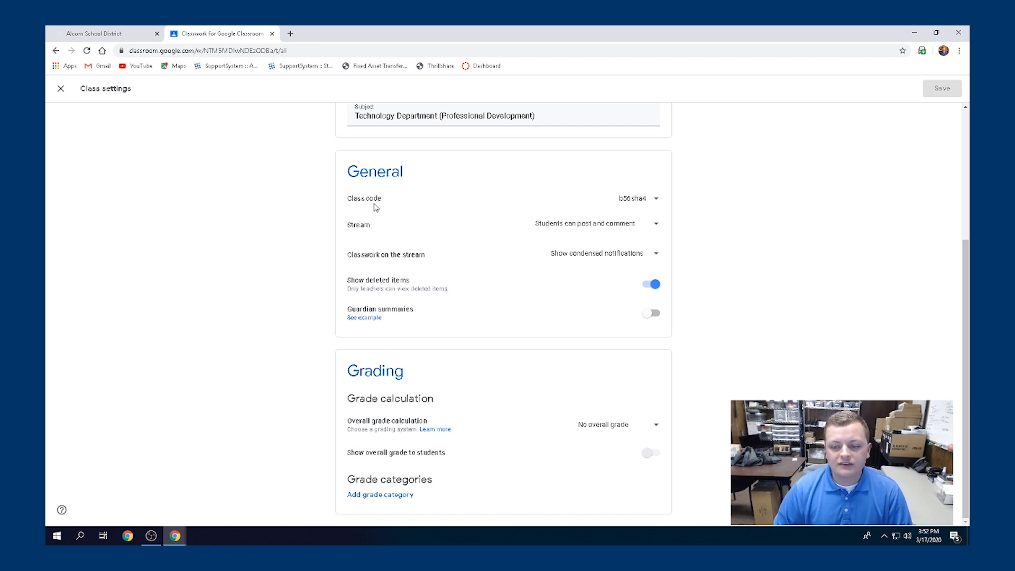
left_click(657, 227)
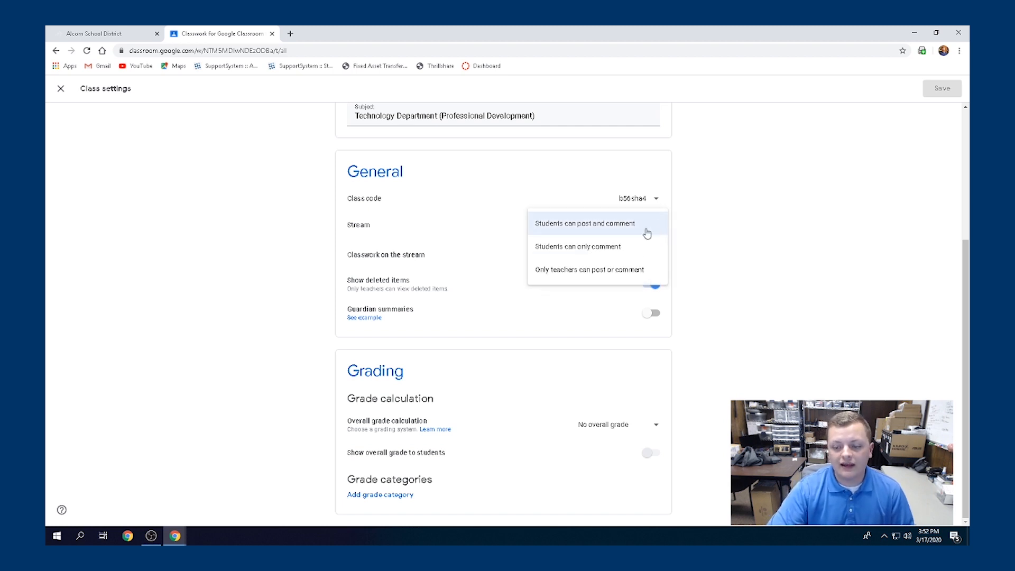
left_click(623, 276)
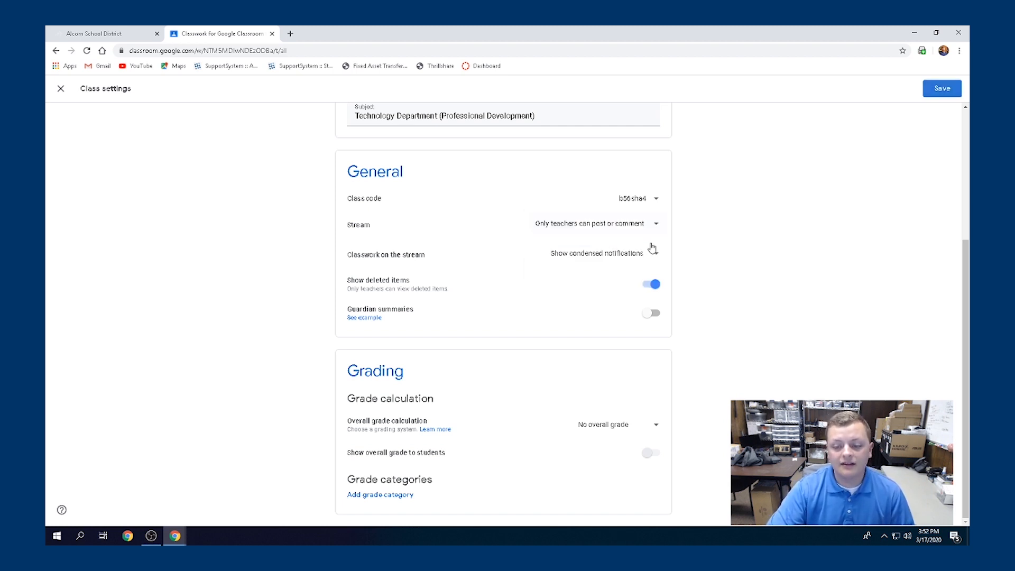
left_click(941, 91)
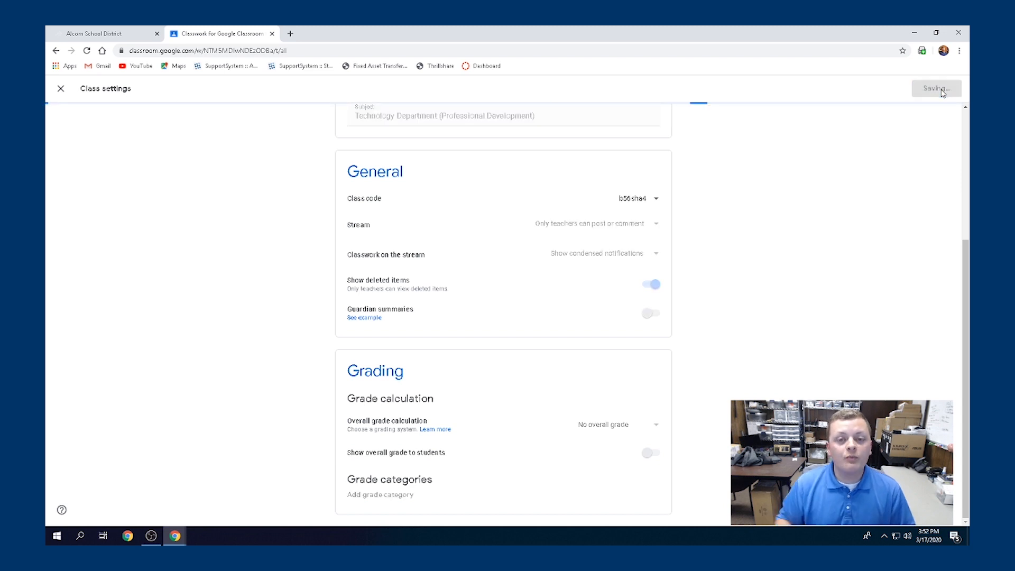